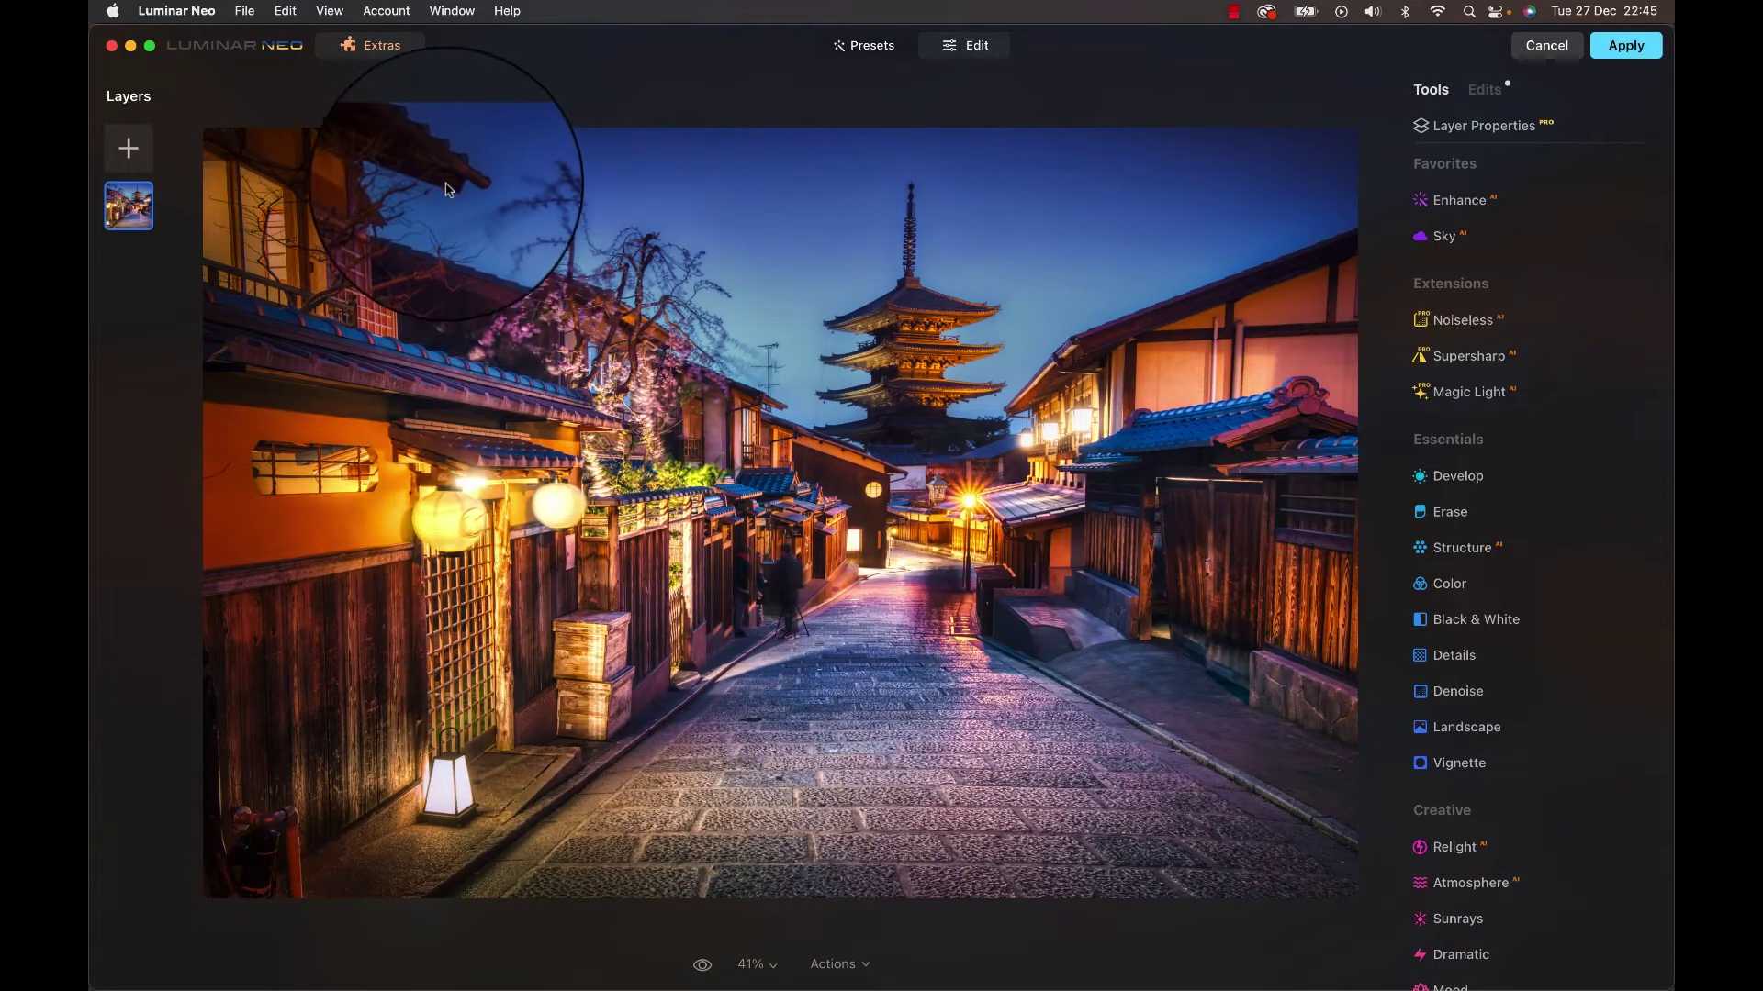
# Open Magic Light from the tools and push its Intensity to maximum on the street lanterns
pyautogui.click(372, 51)
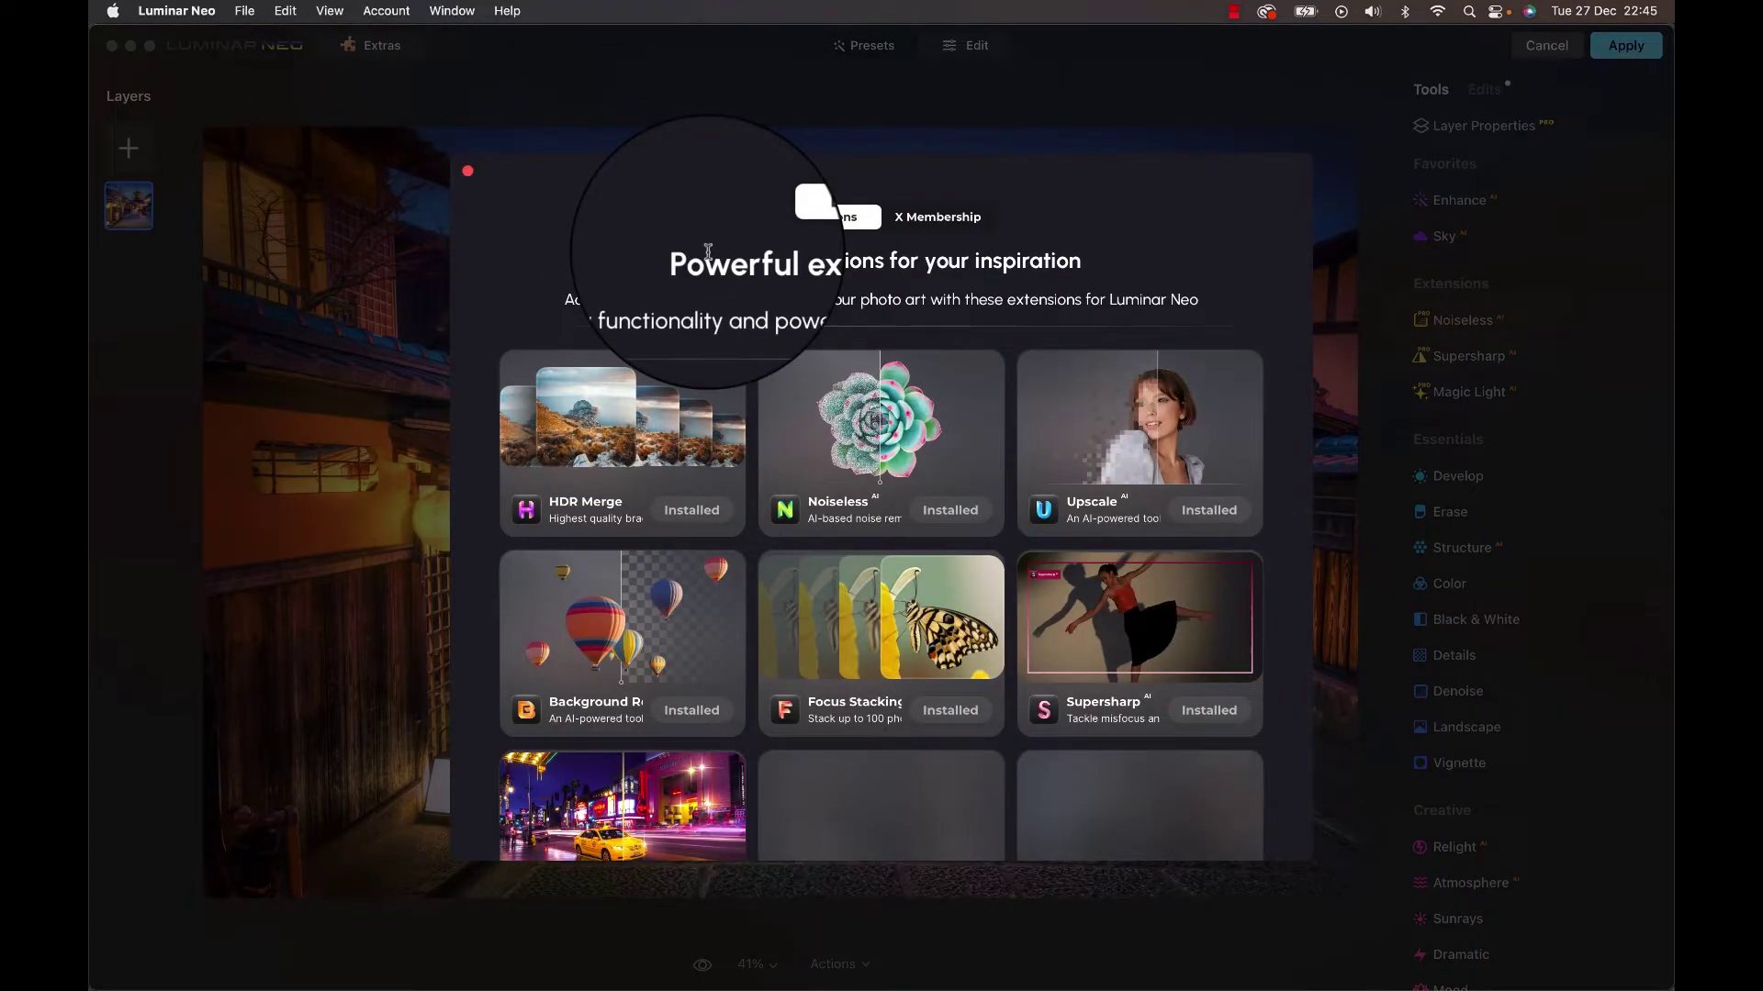
pyautogui.scroll(-3, 683, 431)
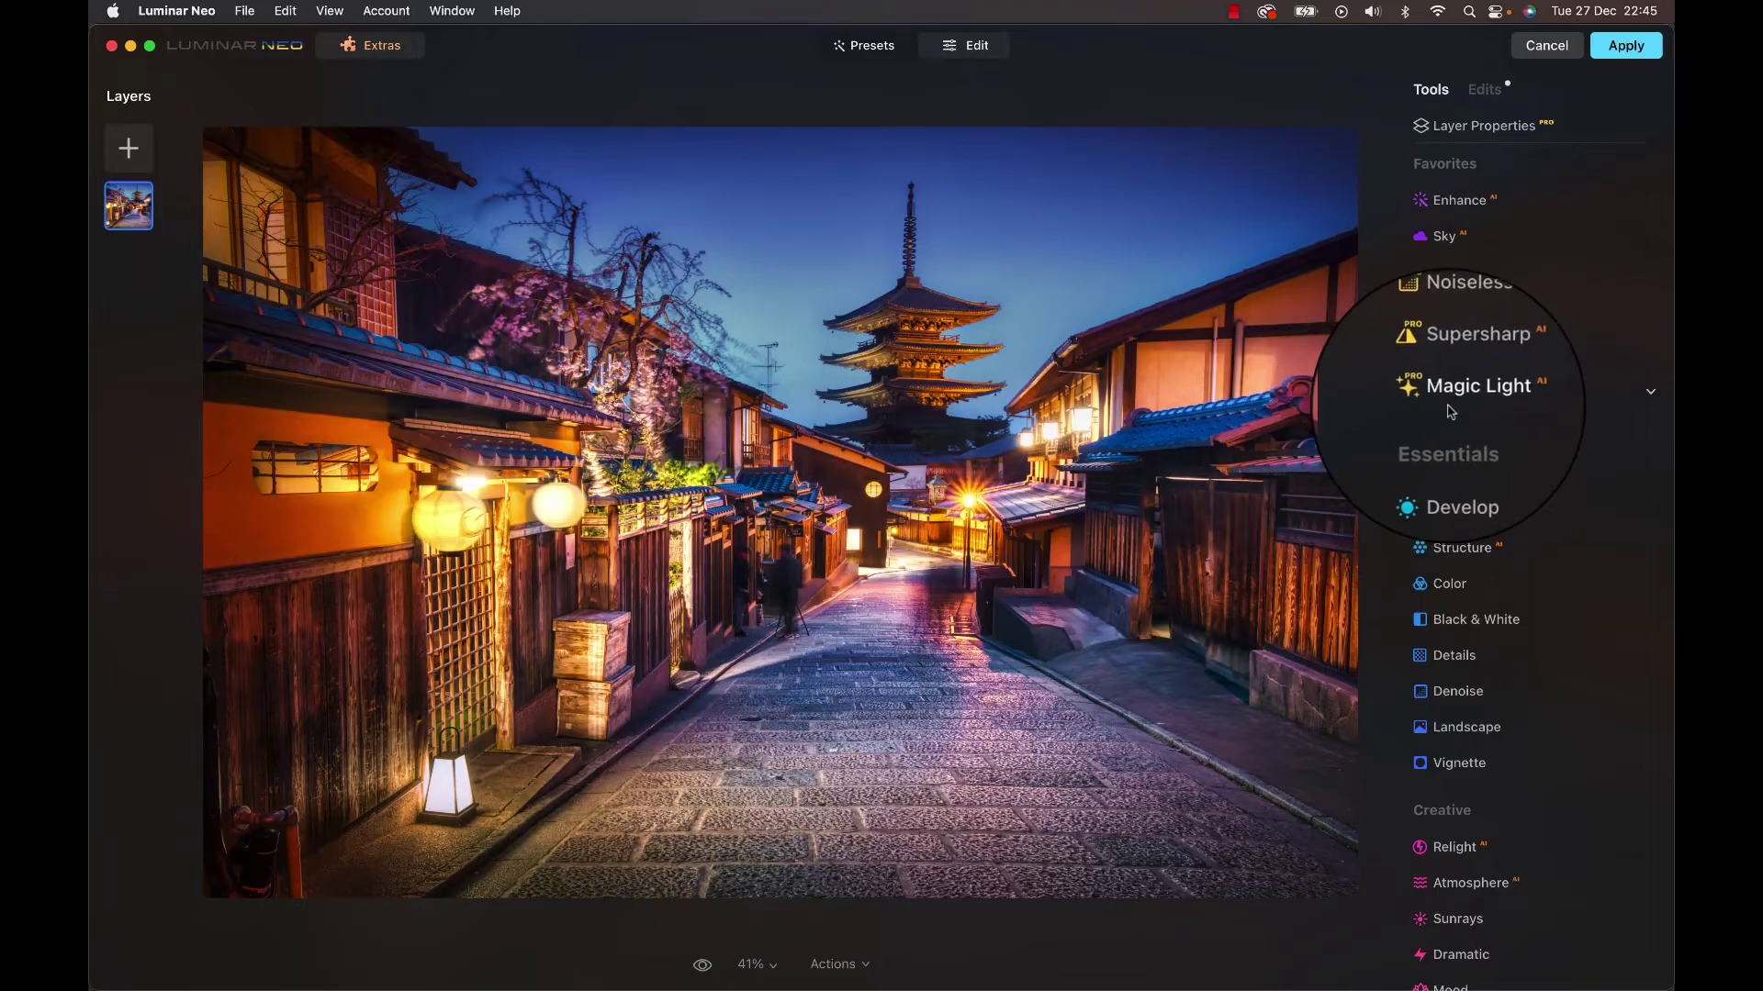
pyautogui.click(1480, 393)
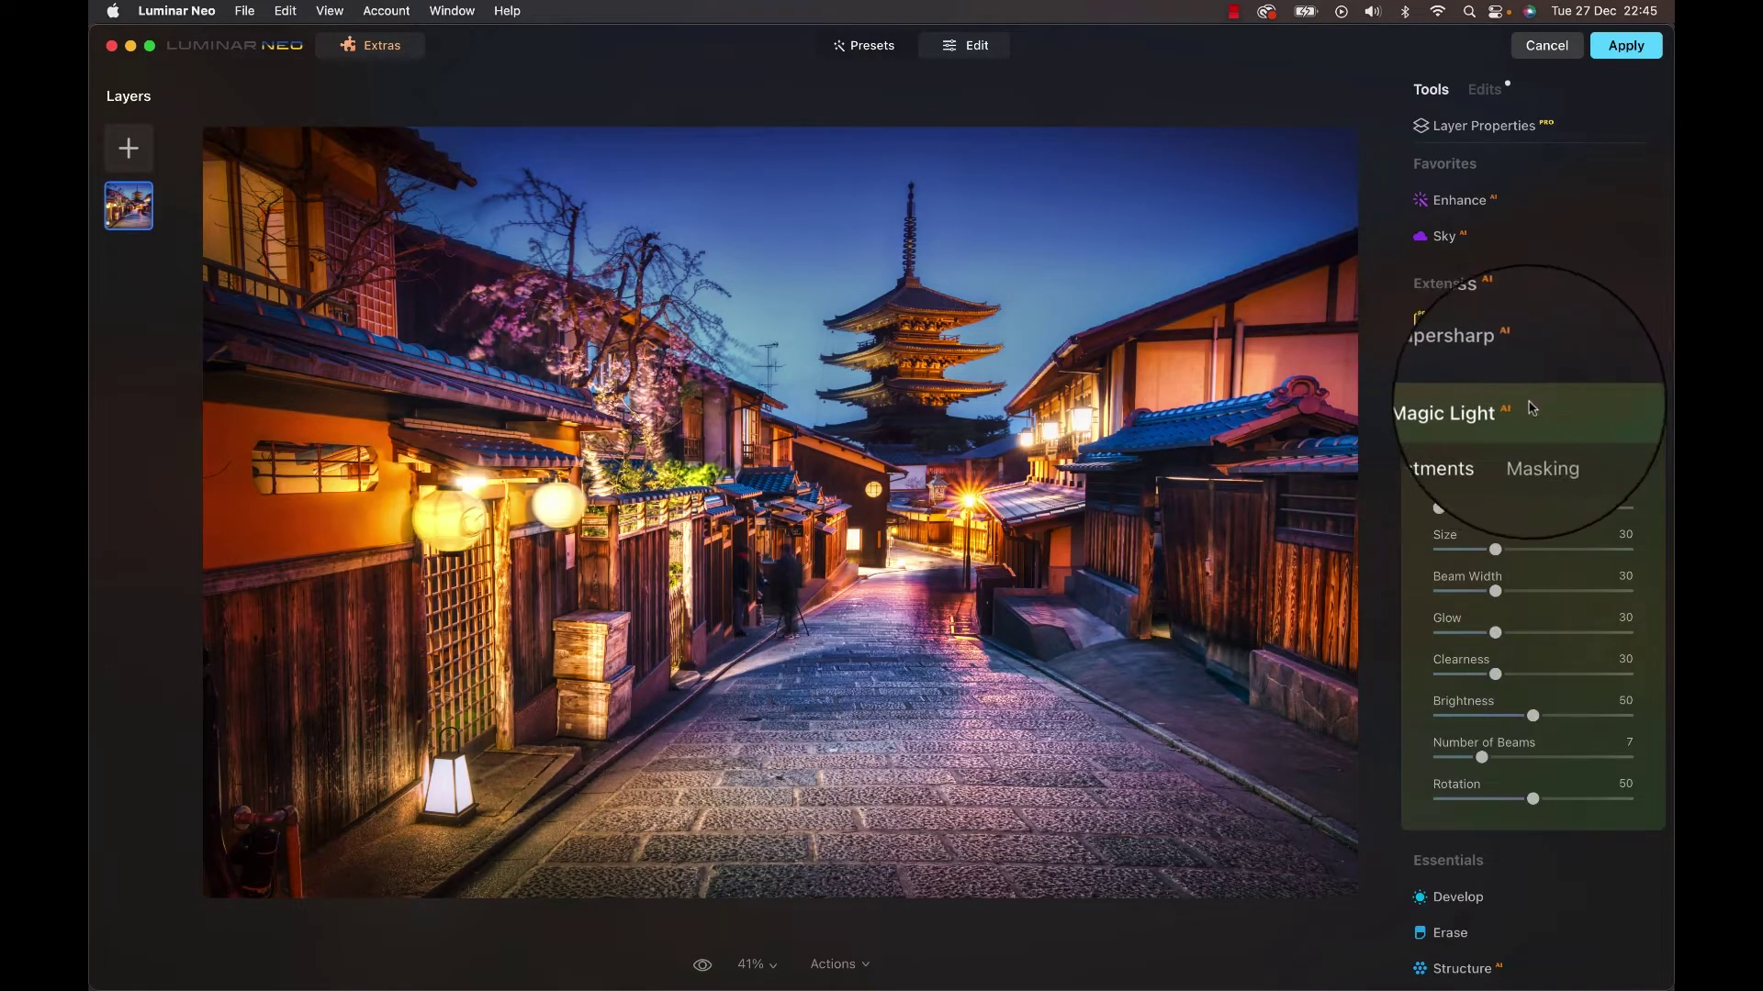
pyautogui.scroll(-2, 1556, 416)
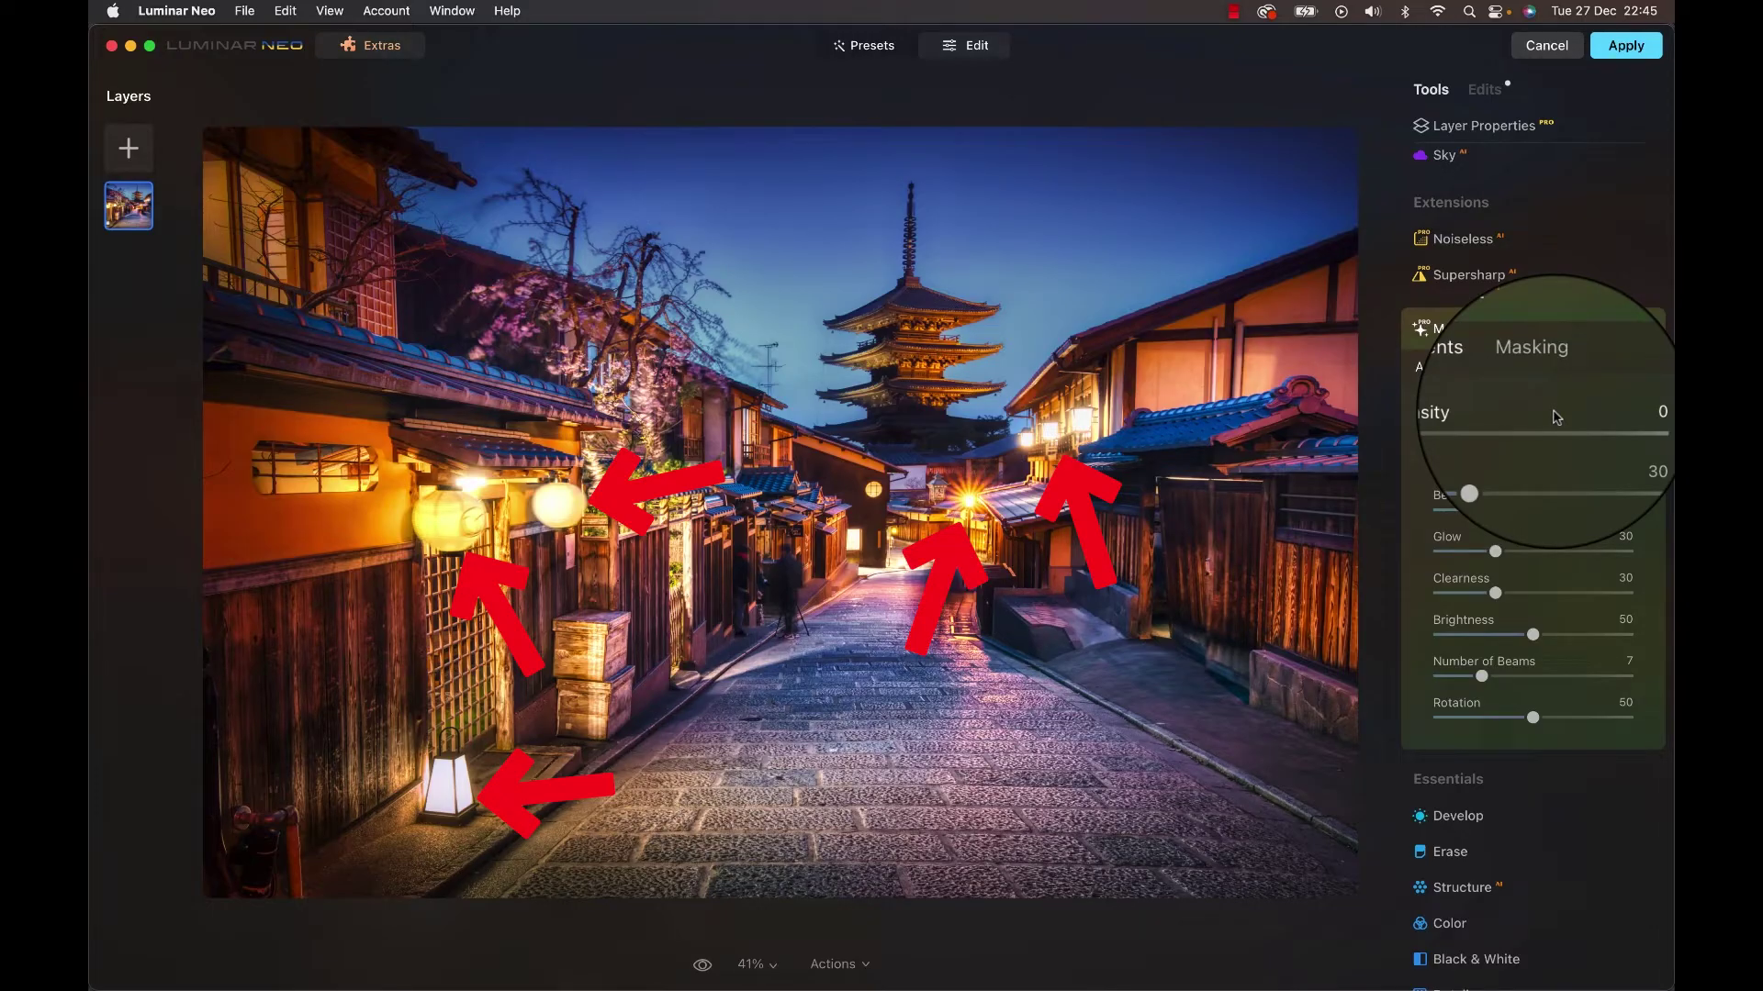
pyautogui.moveTo(1432, 427); pyautogui.dragTo(1626, 449)
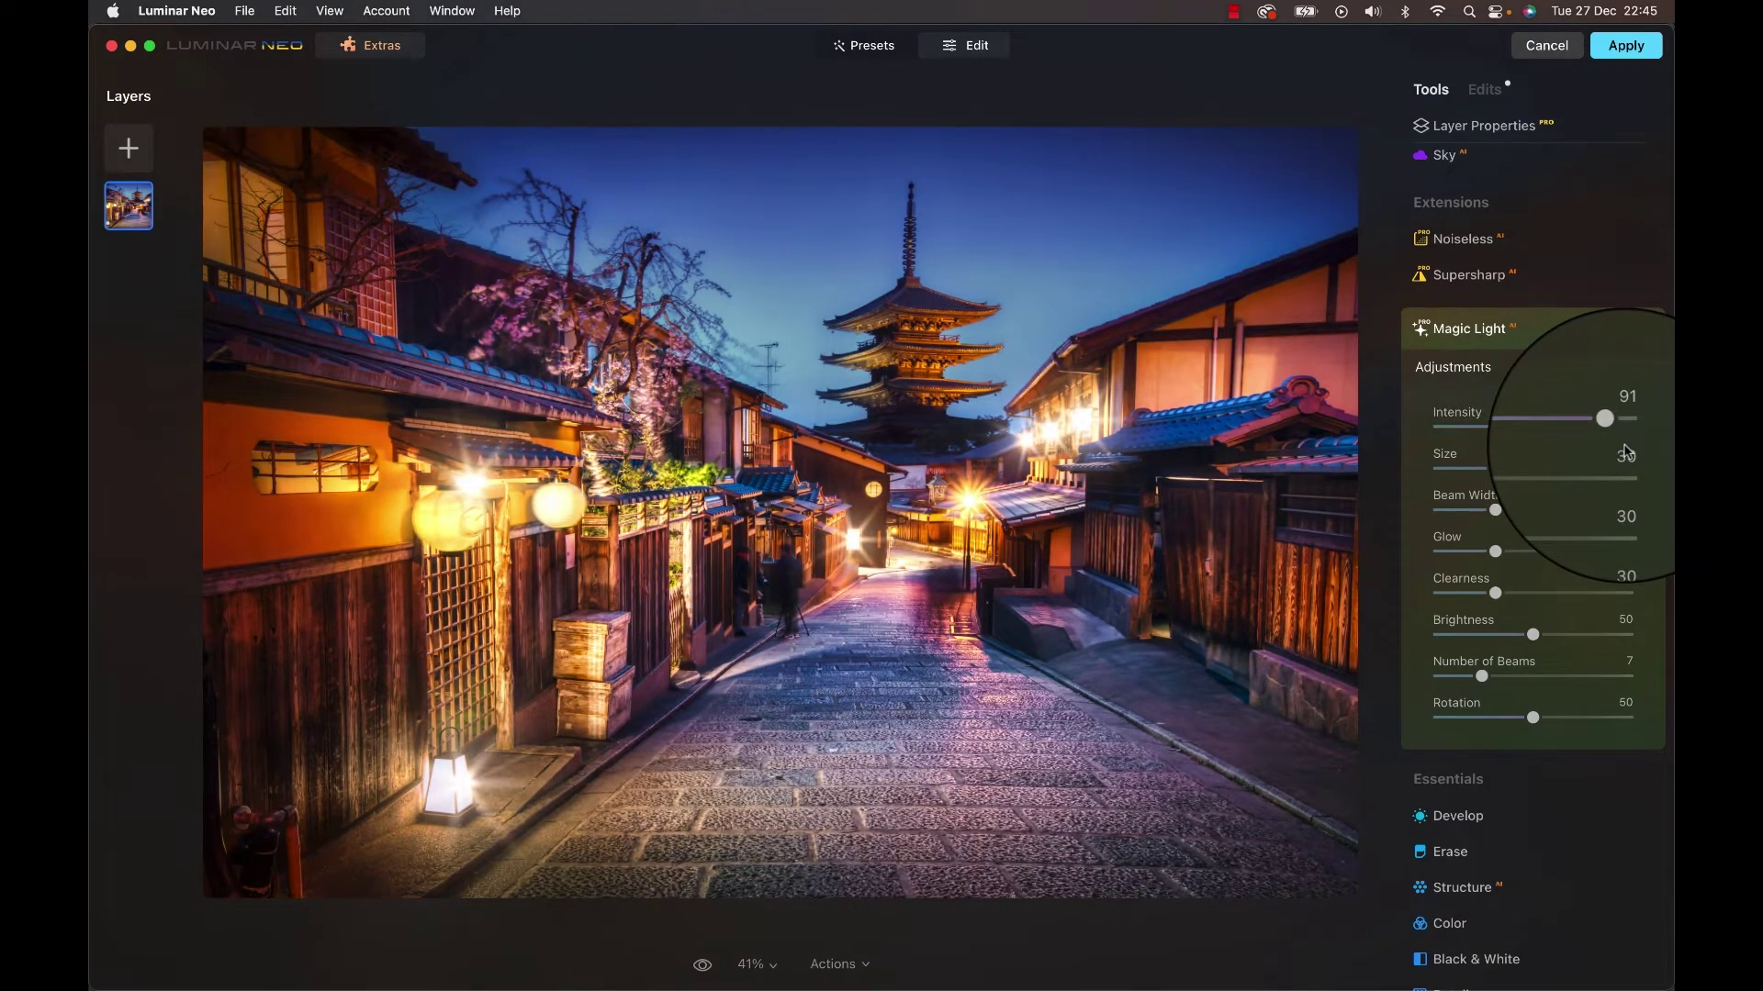
pyautogui.moveTo(1624, 450)
pyautogui.mouseDown()
pyautogui.moveTo(1519, 450)
pyautogui.moveTo(1630, 450)
pyautogui.moveTo(1529, 450)
pyautogui.moveTo(1613, 453)
pyautogui.moveTo(1524, 439)
pyautogui.moveTo(1651, 433)
pyautogui.mouseUp()
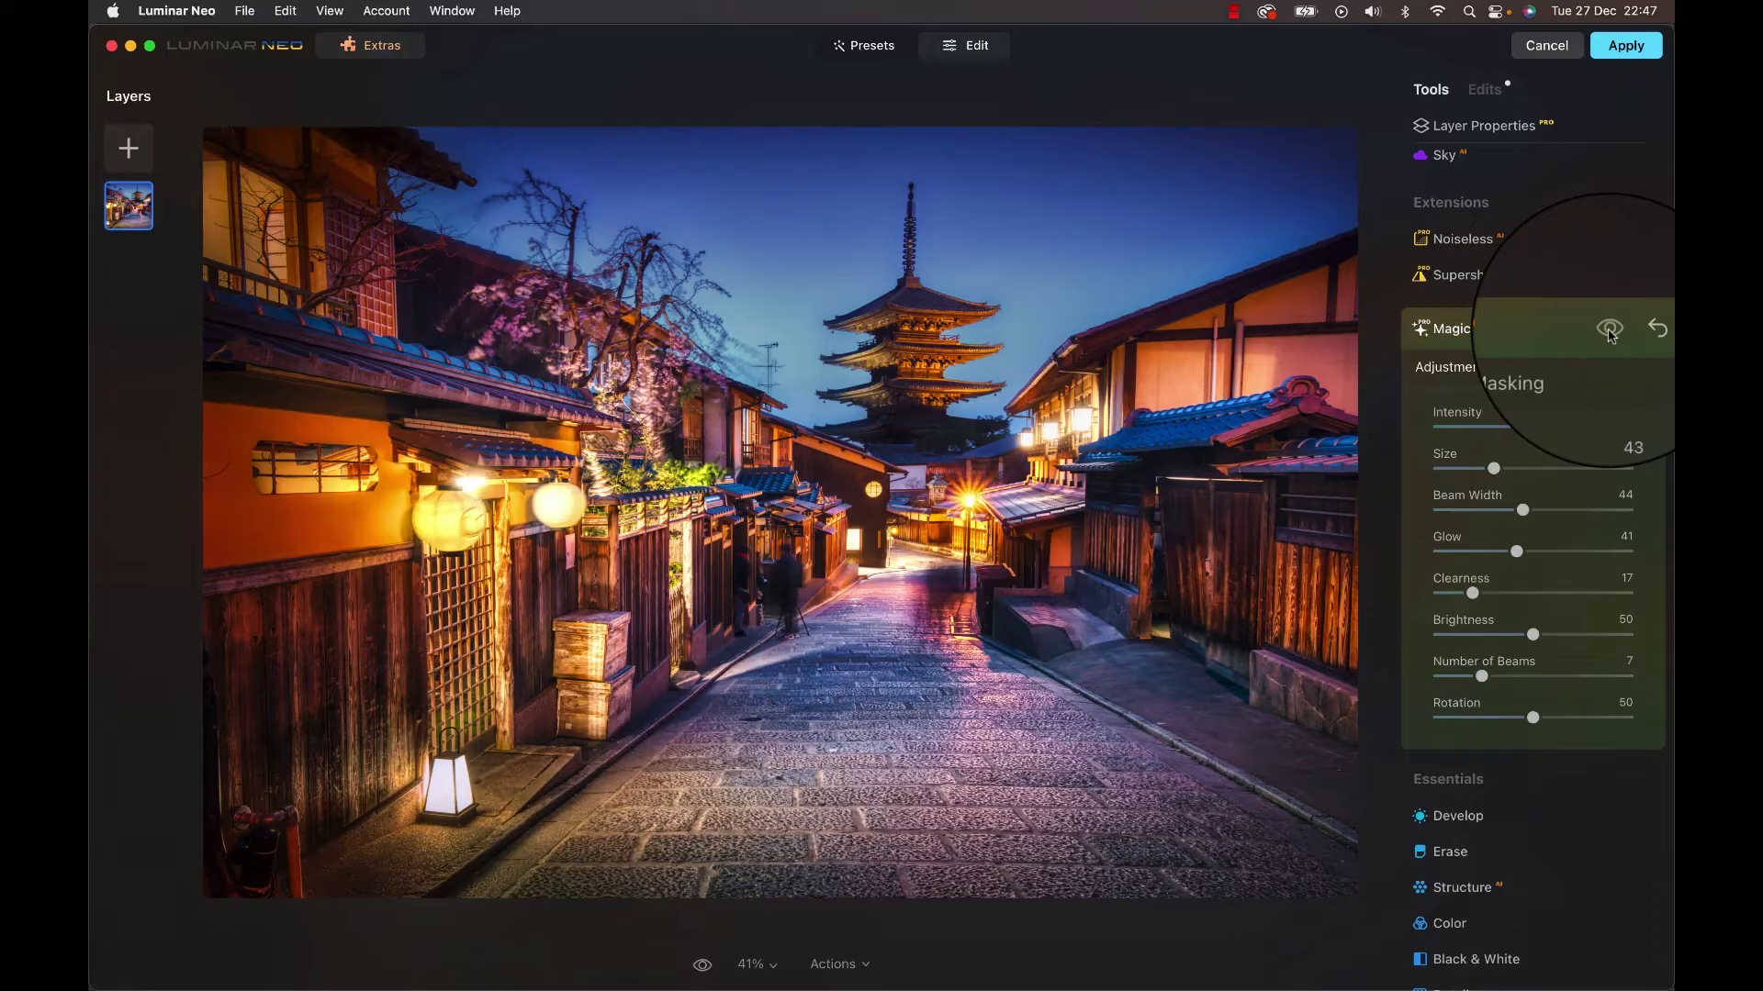
# Toggle Magic Light on and off repeatedly to compare the lanterns with and without it
pyautogui.click(1609, 332)
pyautogui.click(1609, 333)
pyautogui.click(1608, 332)
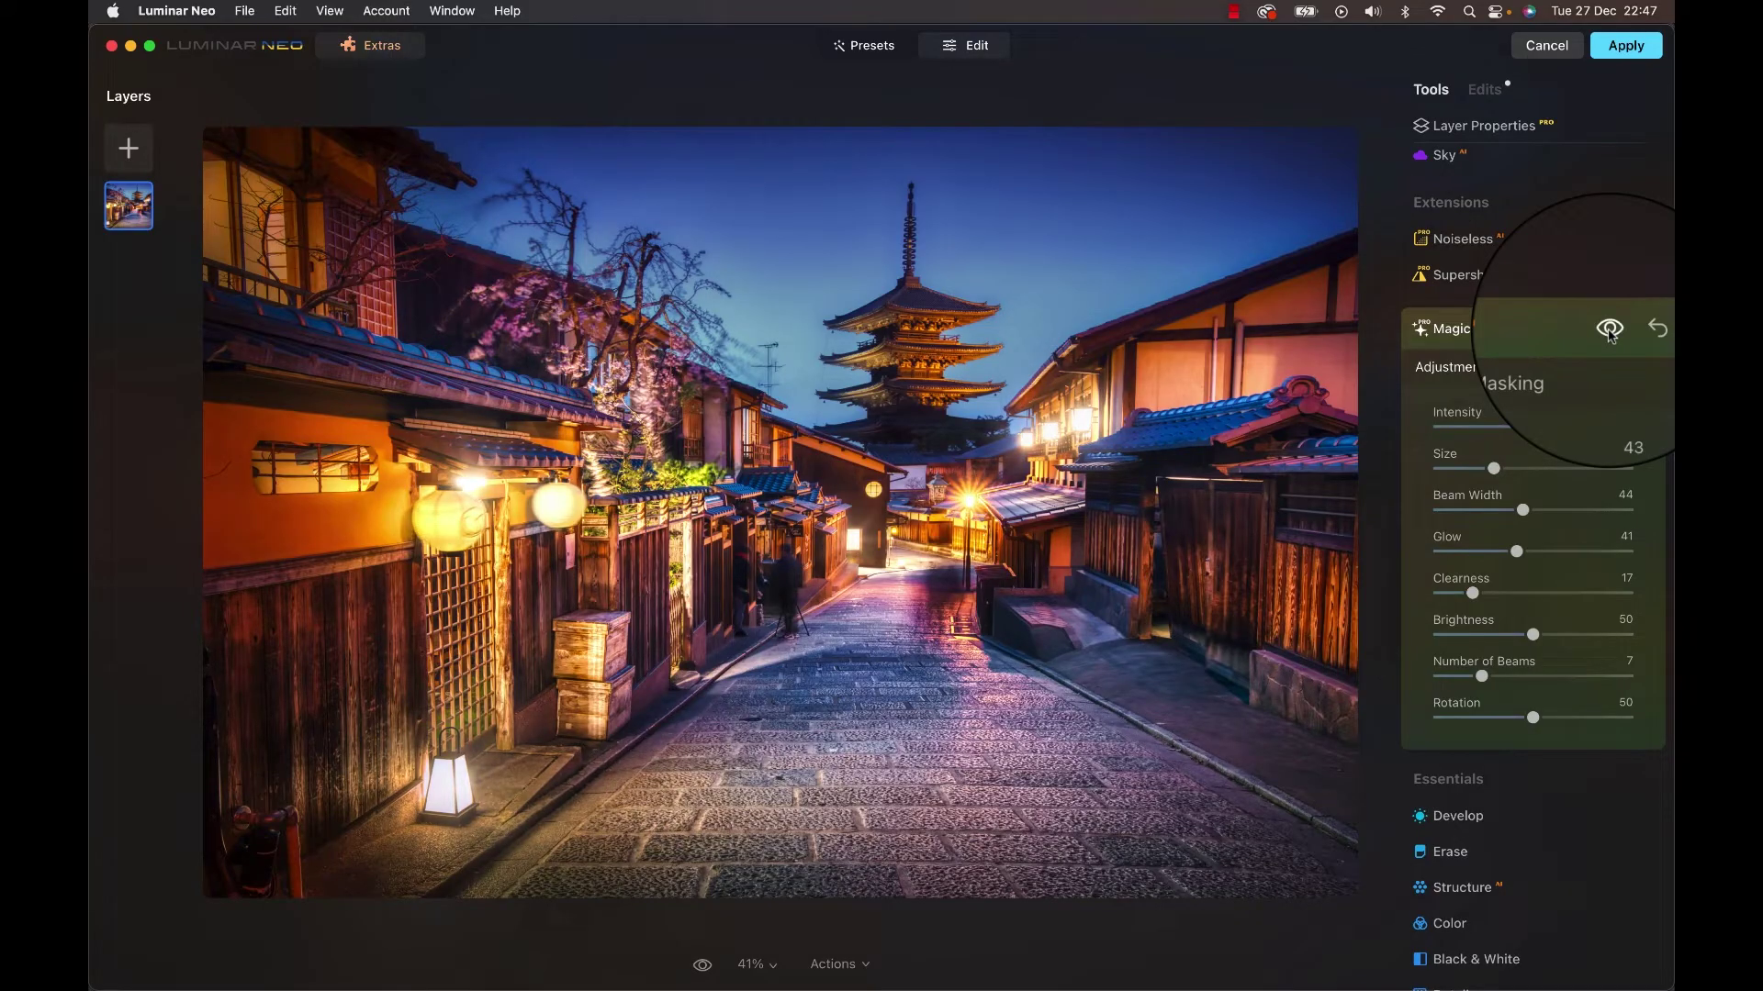
pyautogui.click(1608, 332)
pyautogui.click(1609, 332)
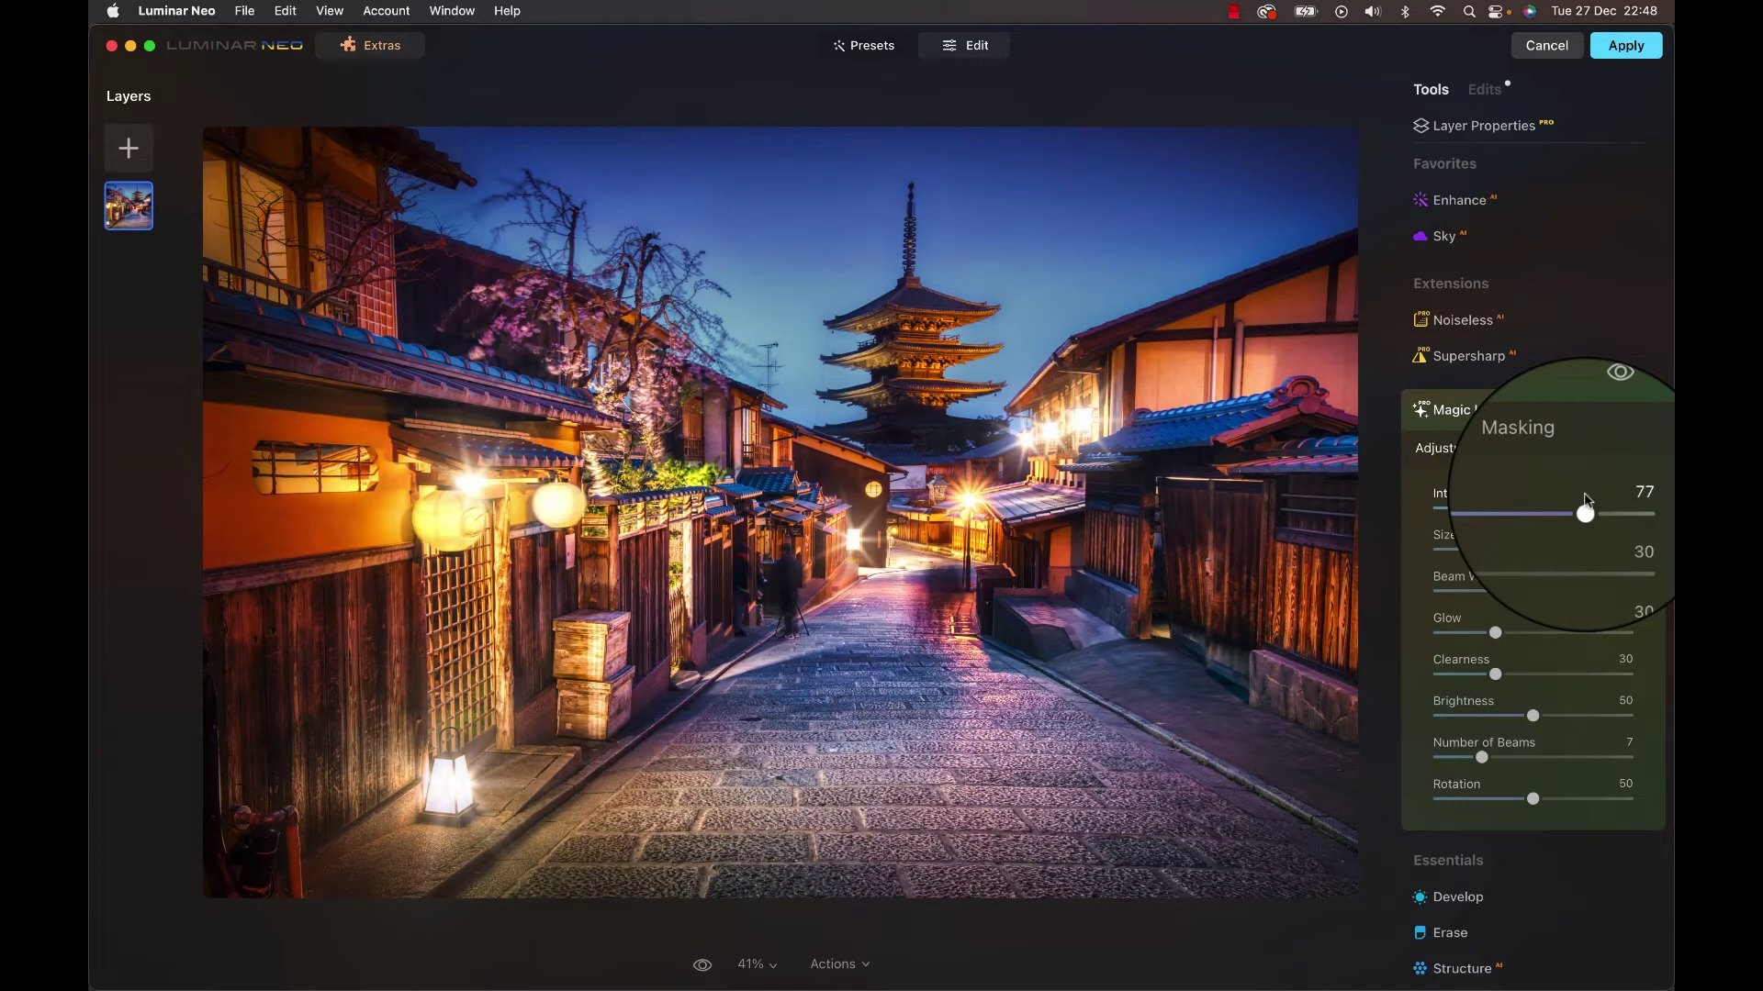
# Open Magic Light's Masking Brush, then toggle the effect again to compare before and after
pyautogui.click(1492, 447)
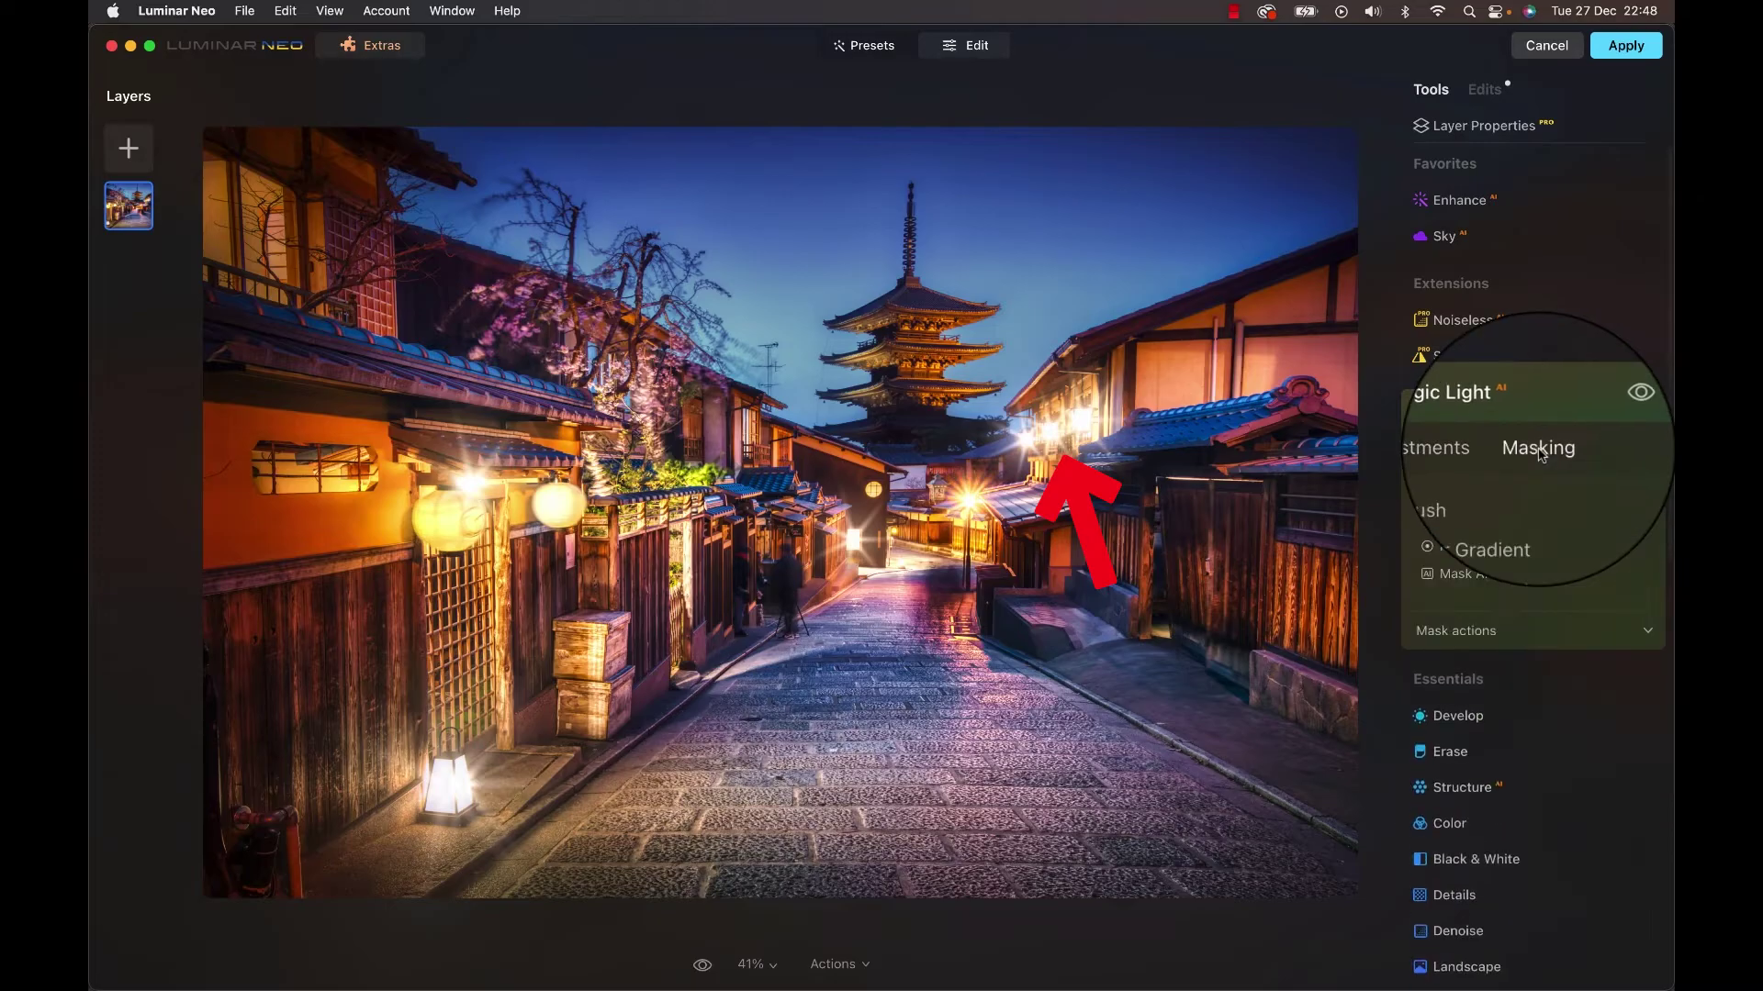
pyautogui.click(1456, 491)
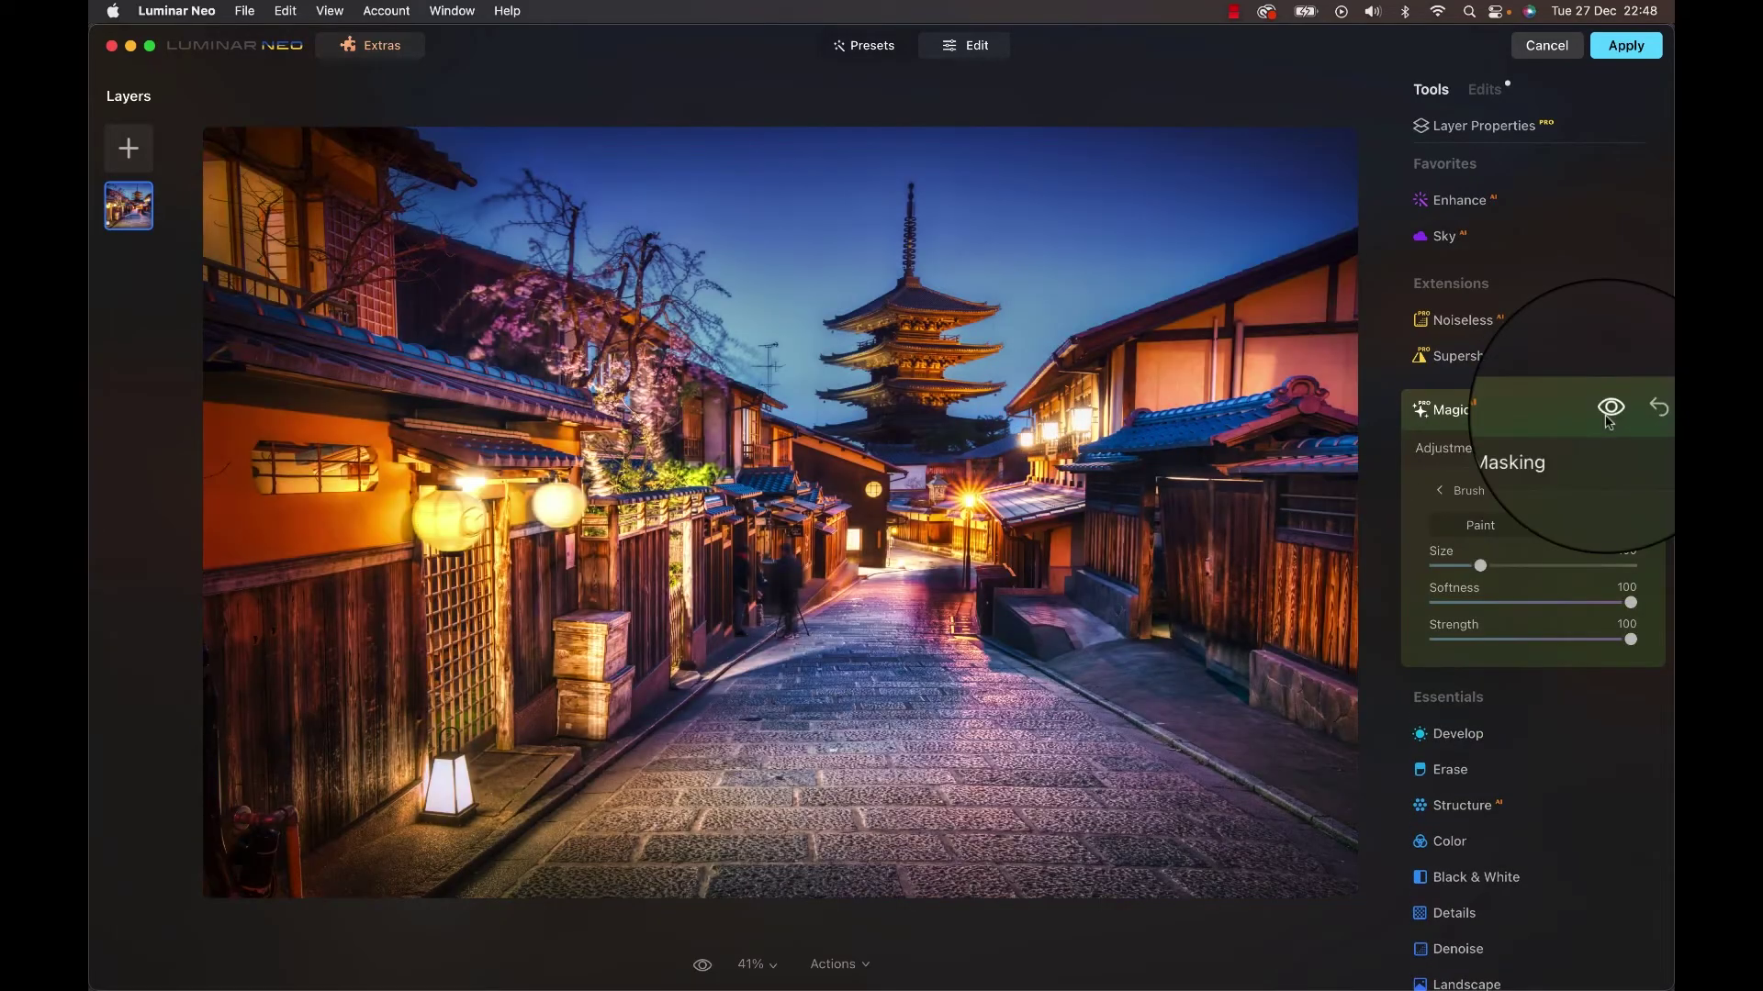
pyautogui.click(1608, 413)
pyautogui.click(1609, 413)
pyautogui.click(1608, 413)
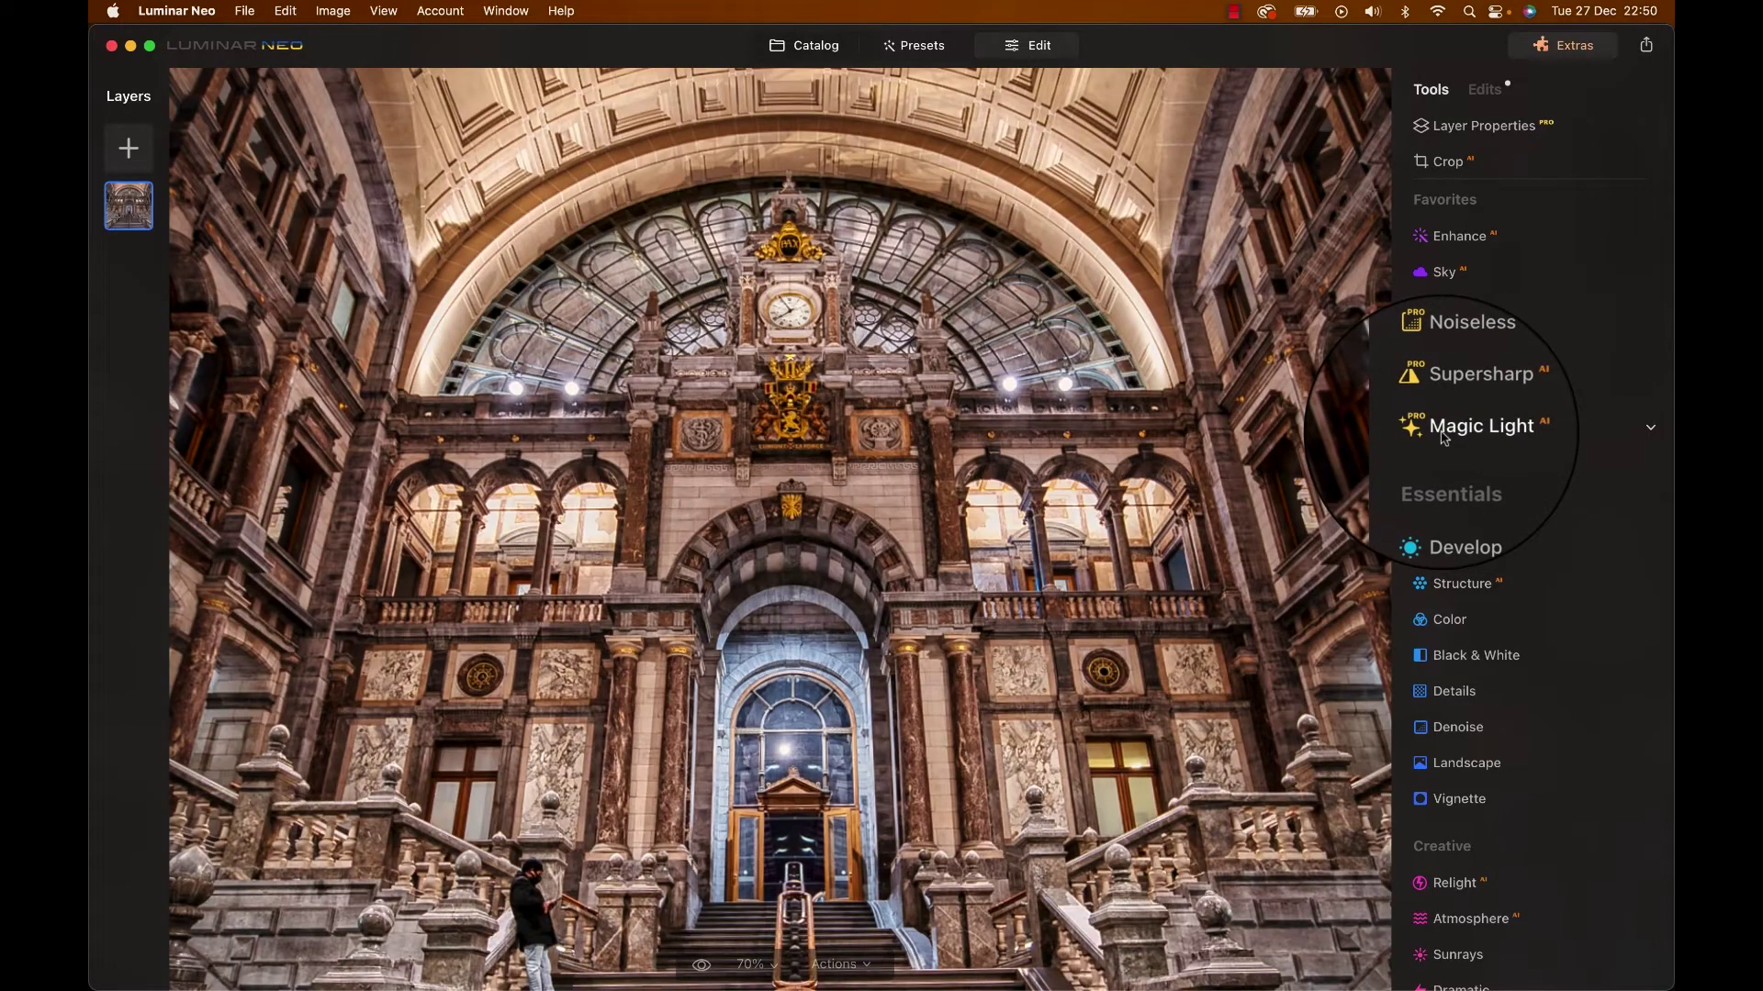
# Apply Magic Light to the station photo and lower its Intensity from 92 to about half
pyautogui.click(1443, 435)
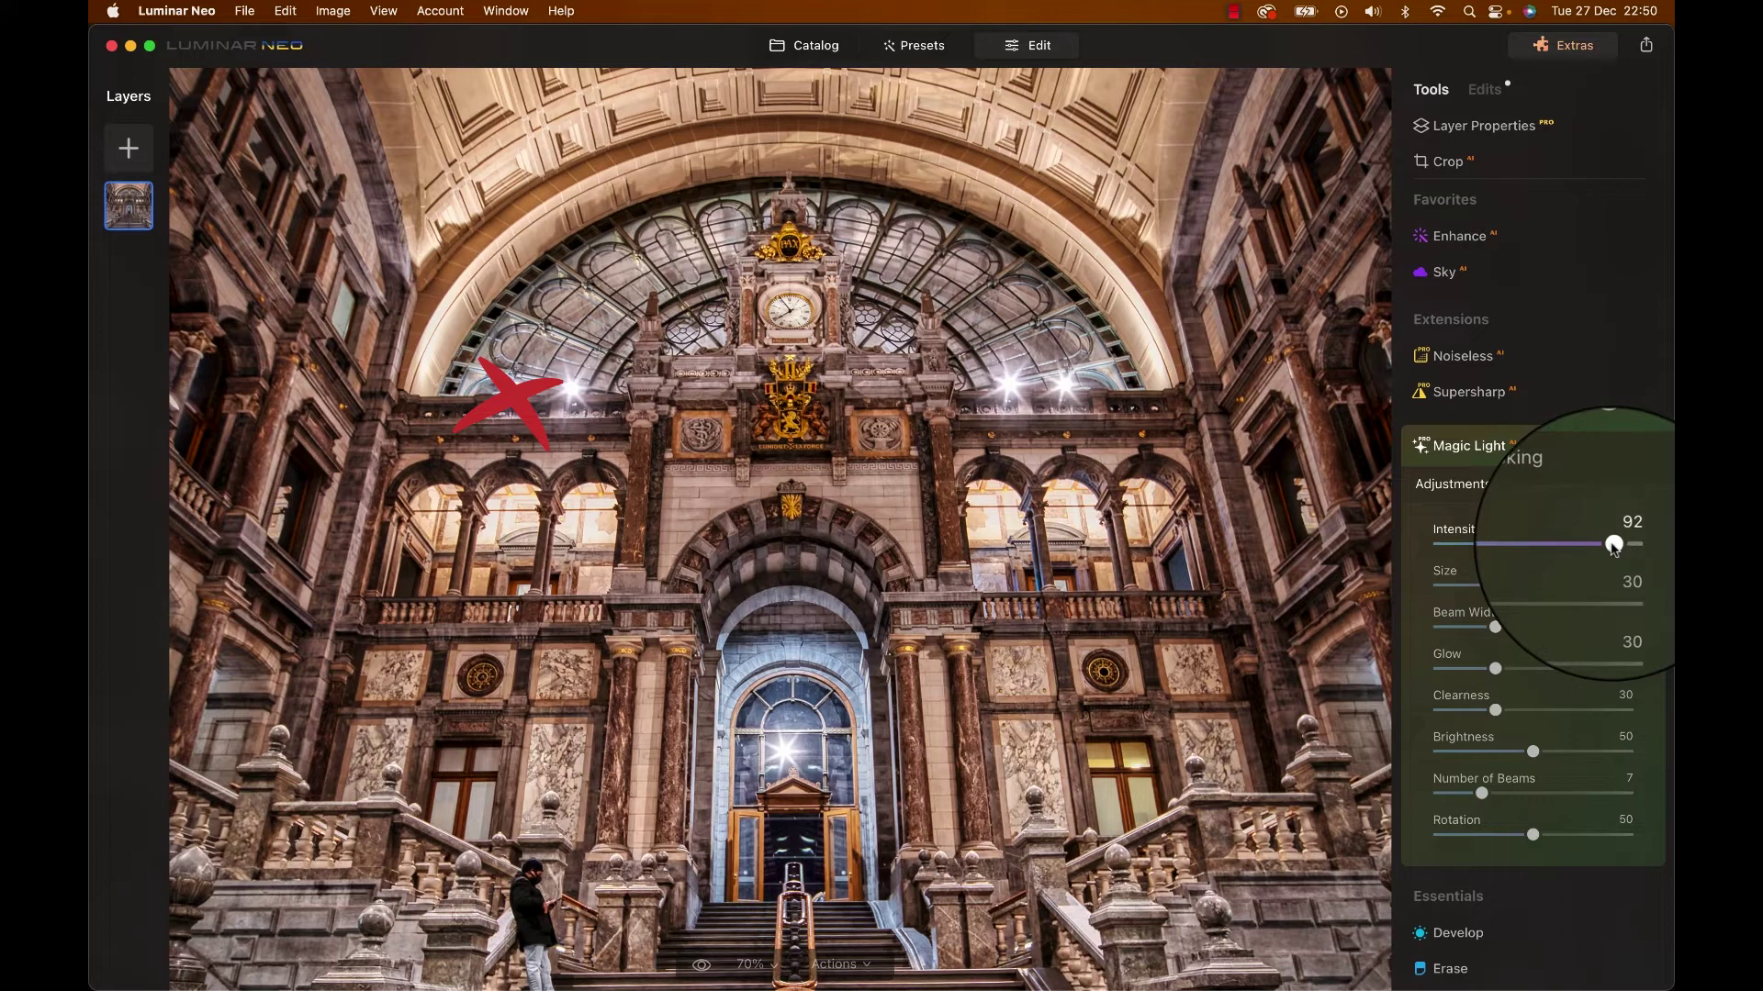
pyautogui.moveTo(1612, 545)
pyautogui.mouseDown()
pyautogui.moveTo(1524, 548)
pyautogui.moveTo(1621, 545)
pyautogui.moveTo(1551, 556)
pyautogui.moveTo(1624, 563)
pyautogui.moveTo(1566, 555)
pyautogui.mouseUp()
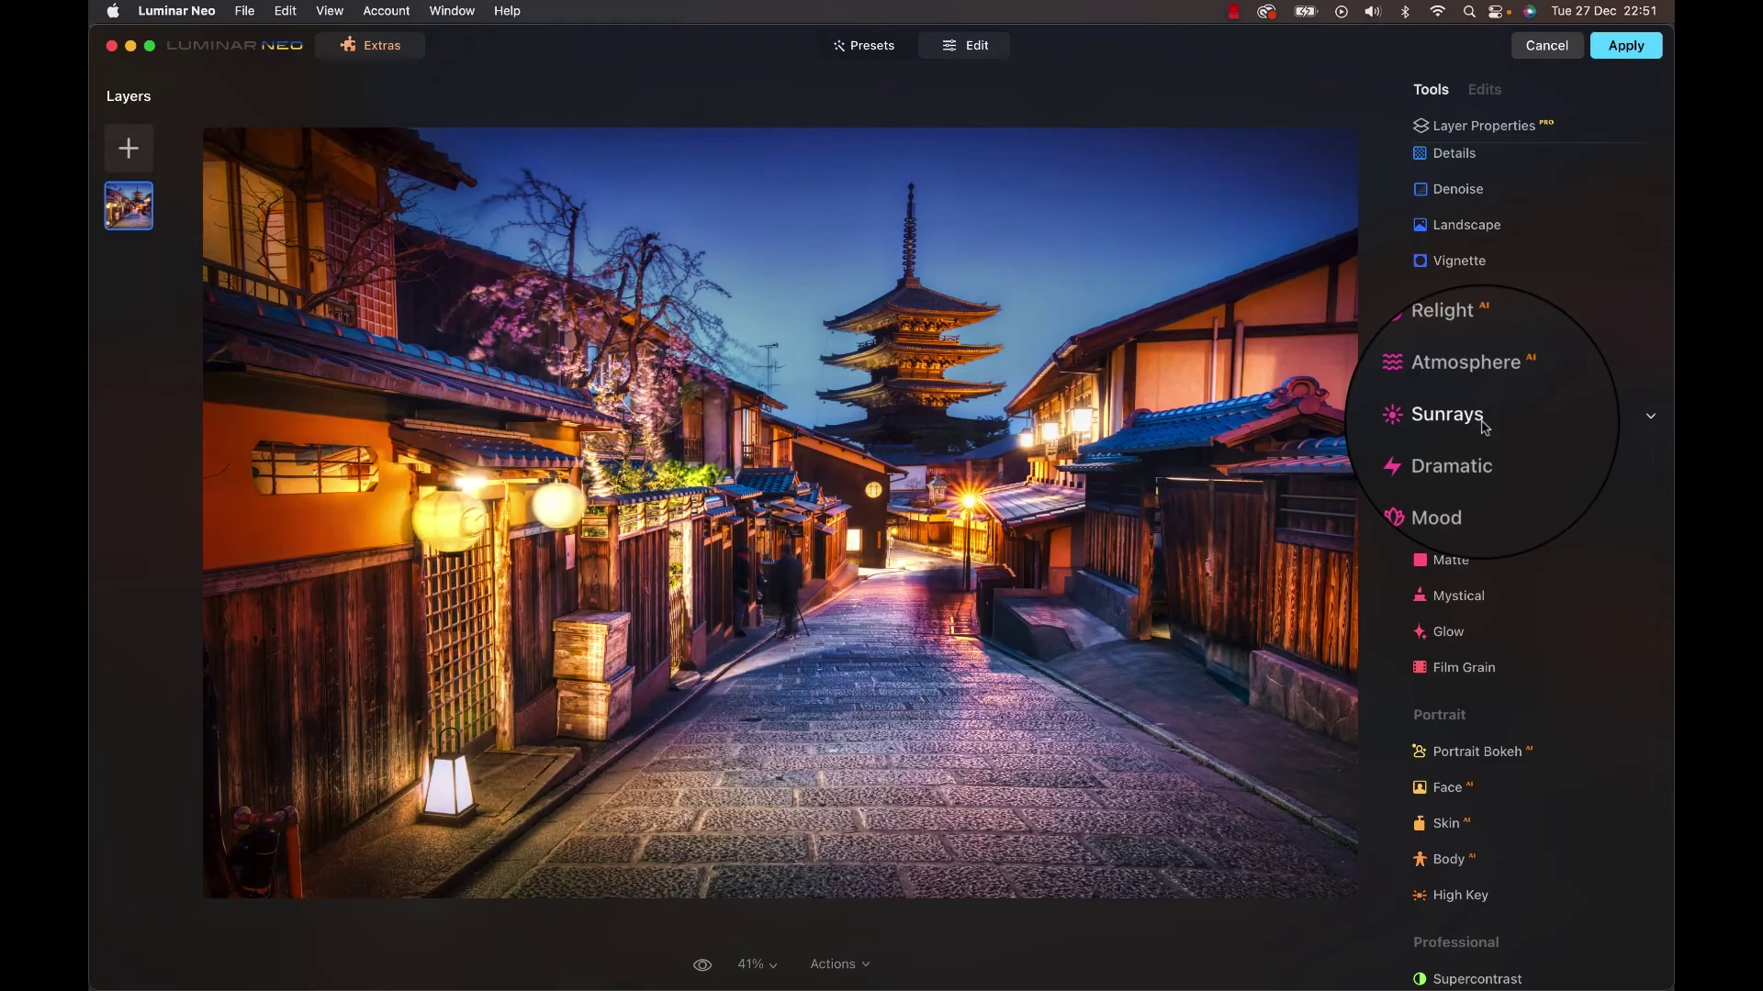
# Centre Sunrays on the left hanging lantern, reduce Penetration to 36, and compare before and after
pyautogui.click(1459, 417)
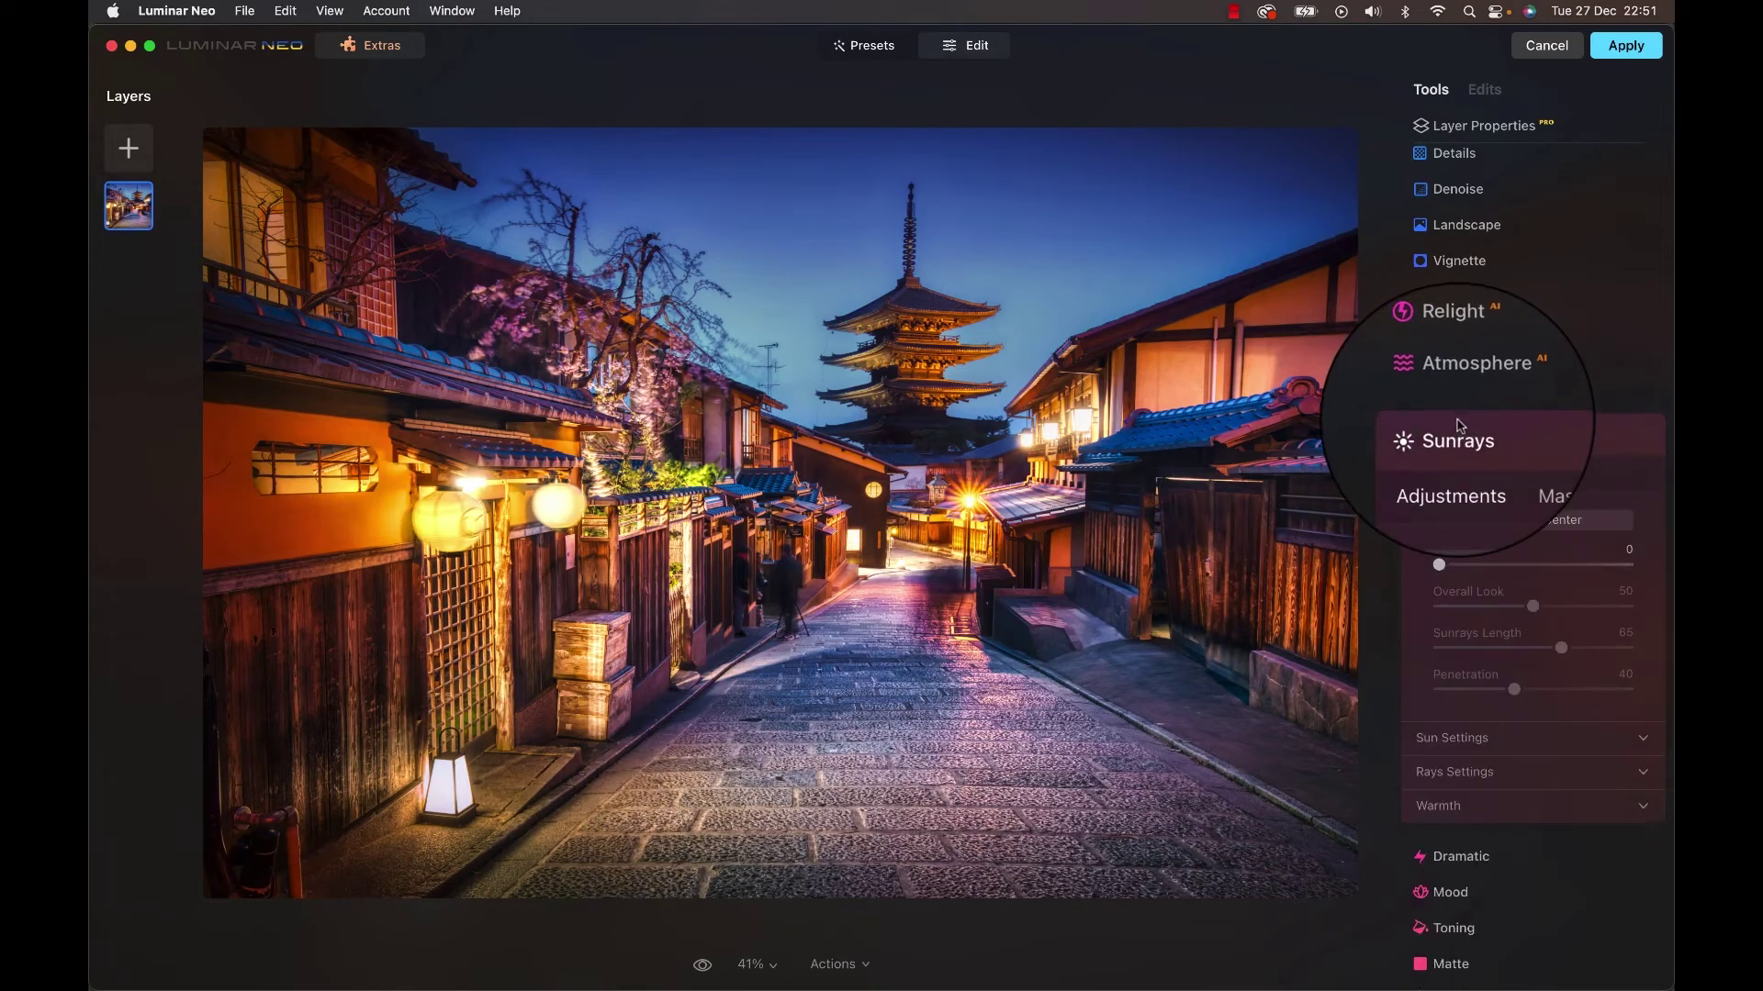
pyautogui.click(1532, 519)
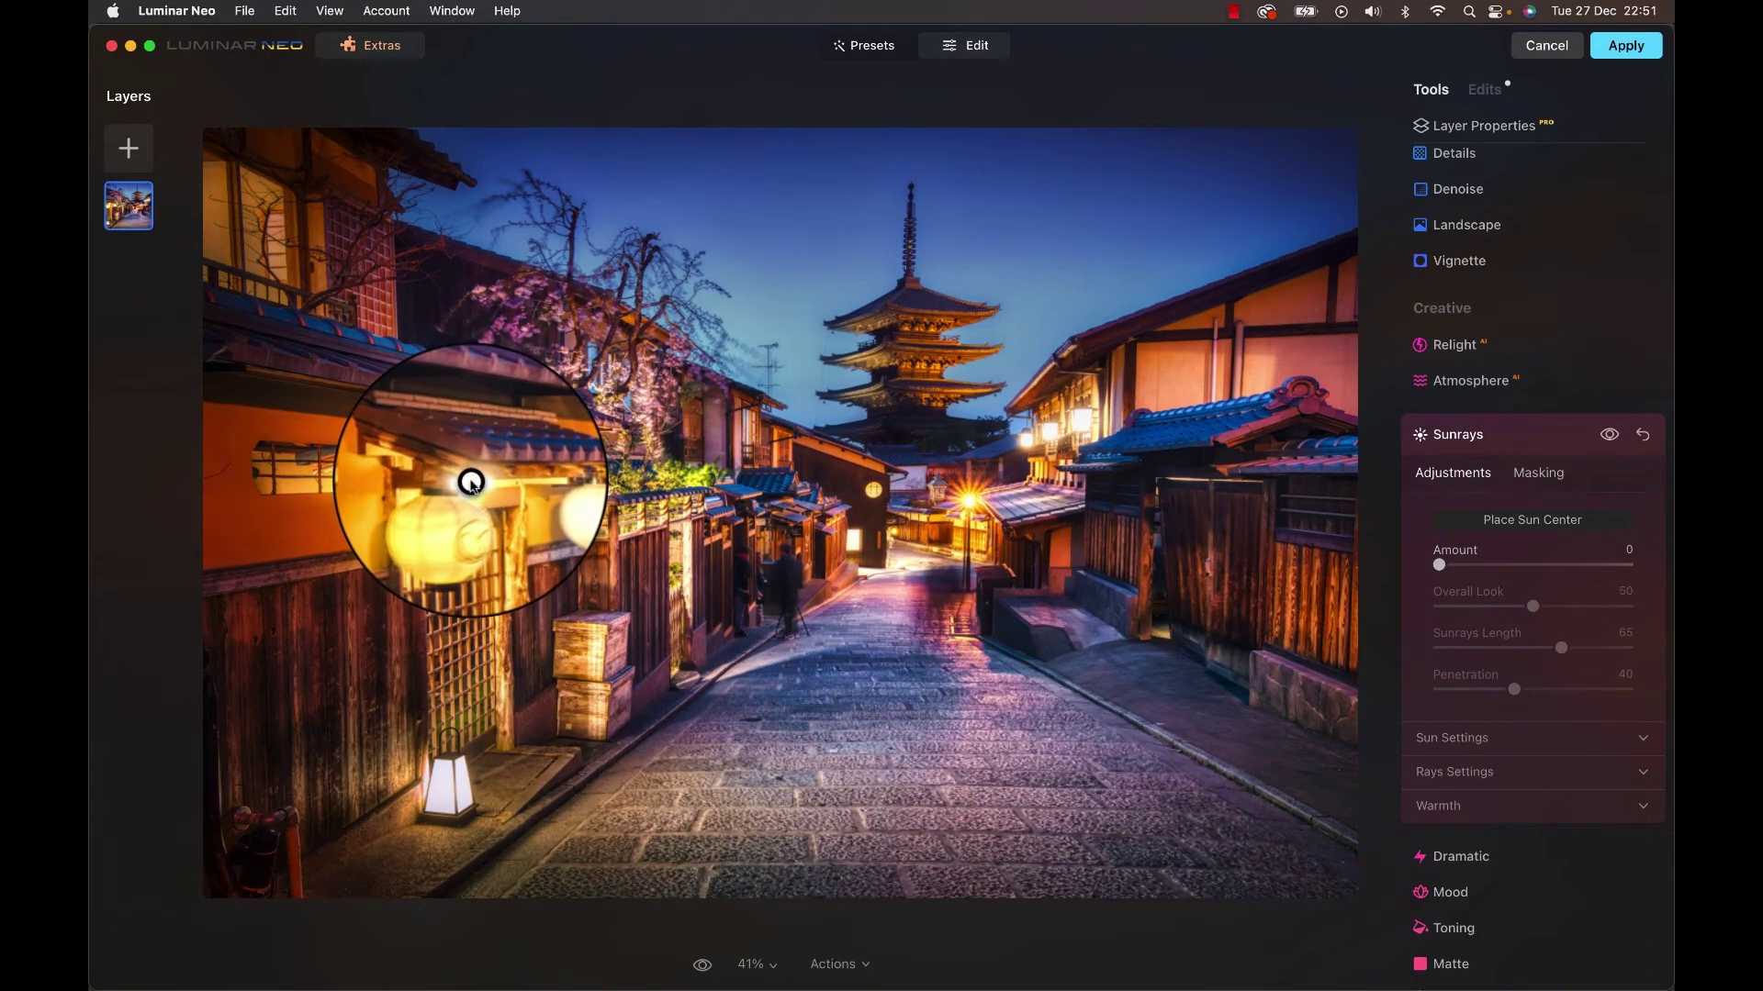
pyautogui.click(470, 482)
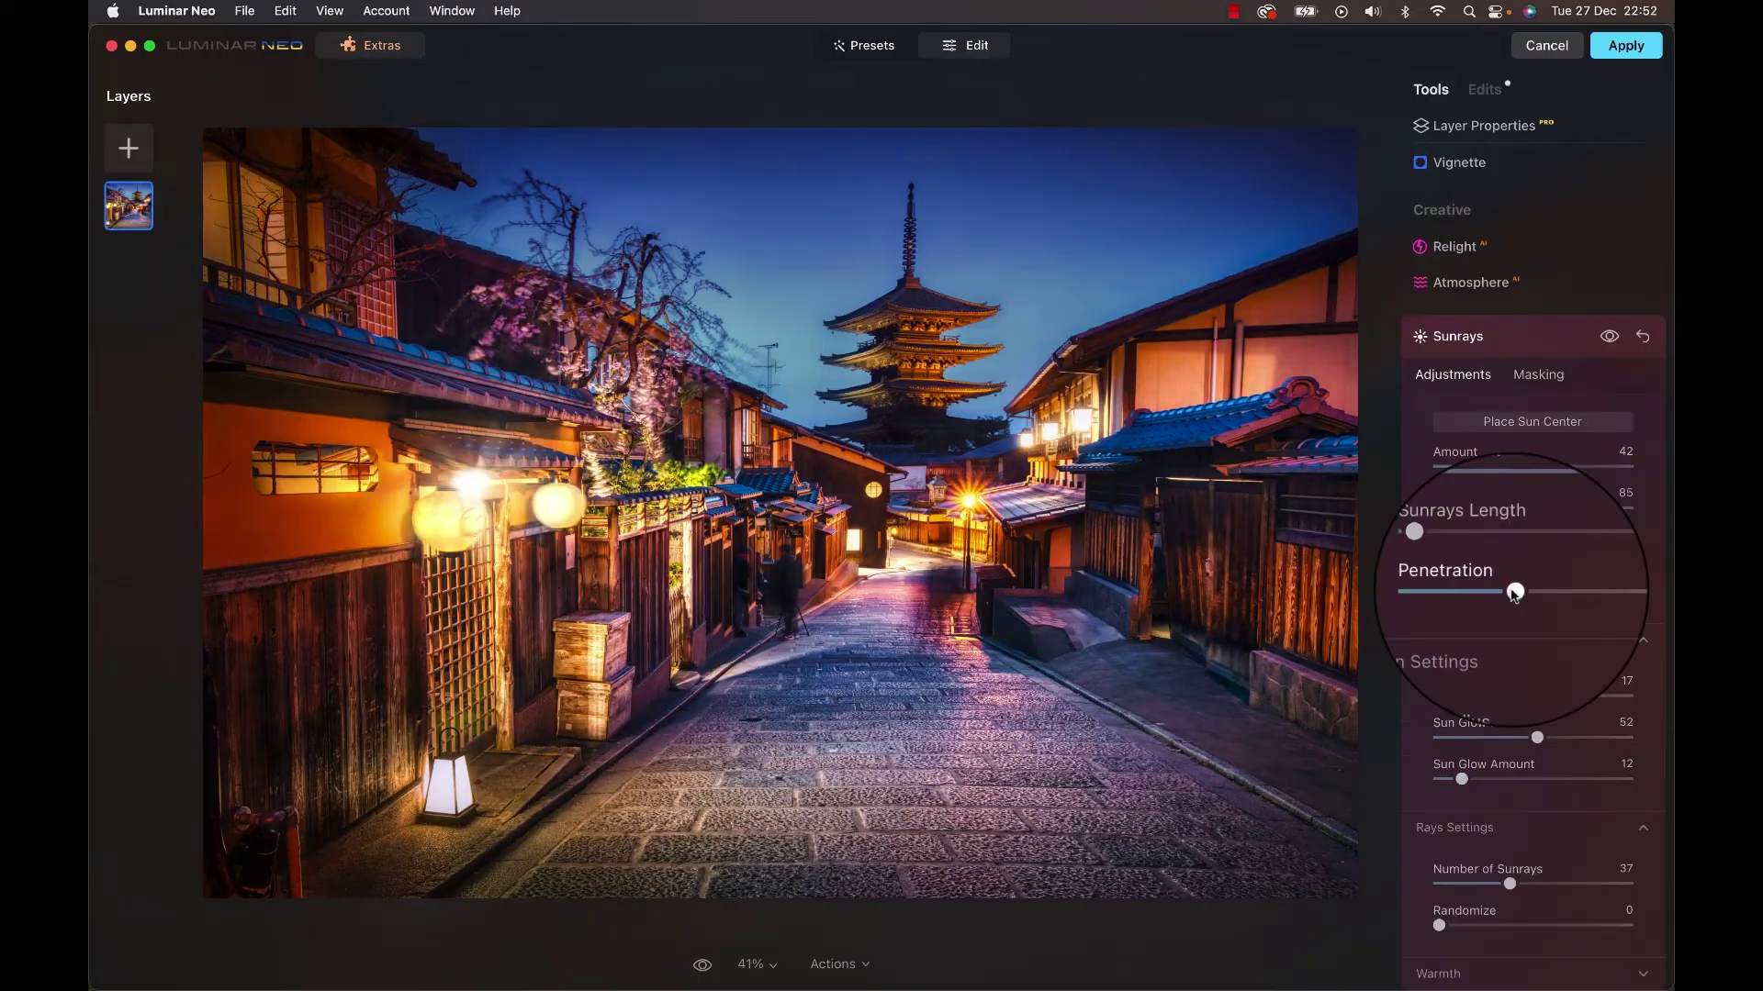
pyautogui.moveTo(1511, 592)
pyautogui.mouseDown()
pyautogui.moveTo(1481, 593)
pyautogui.moveTo(1506, 592)
pyautogui.mouseUp()
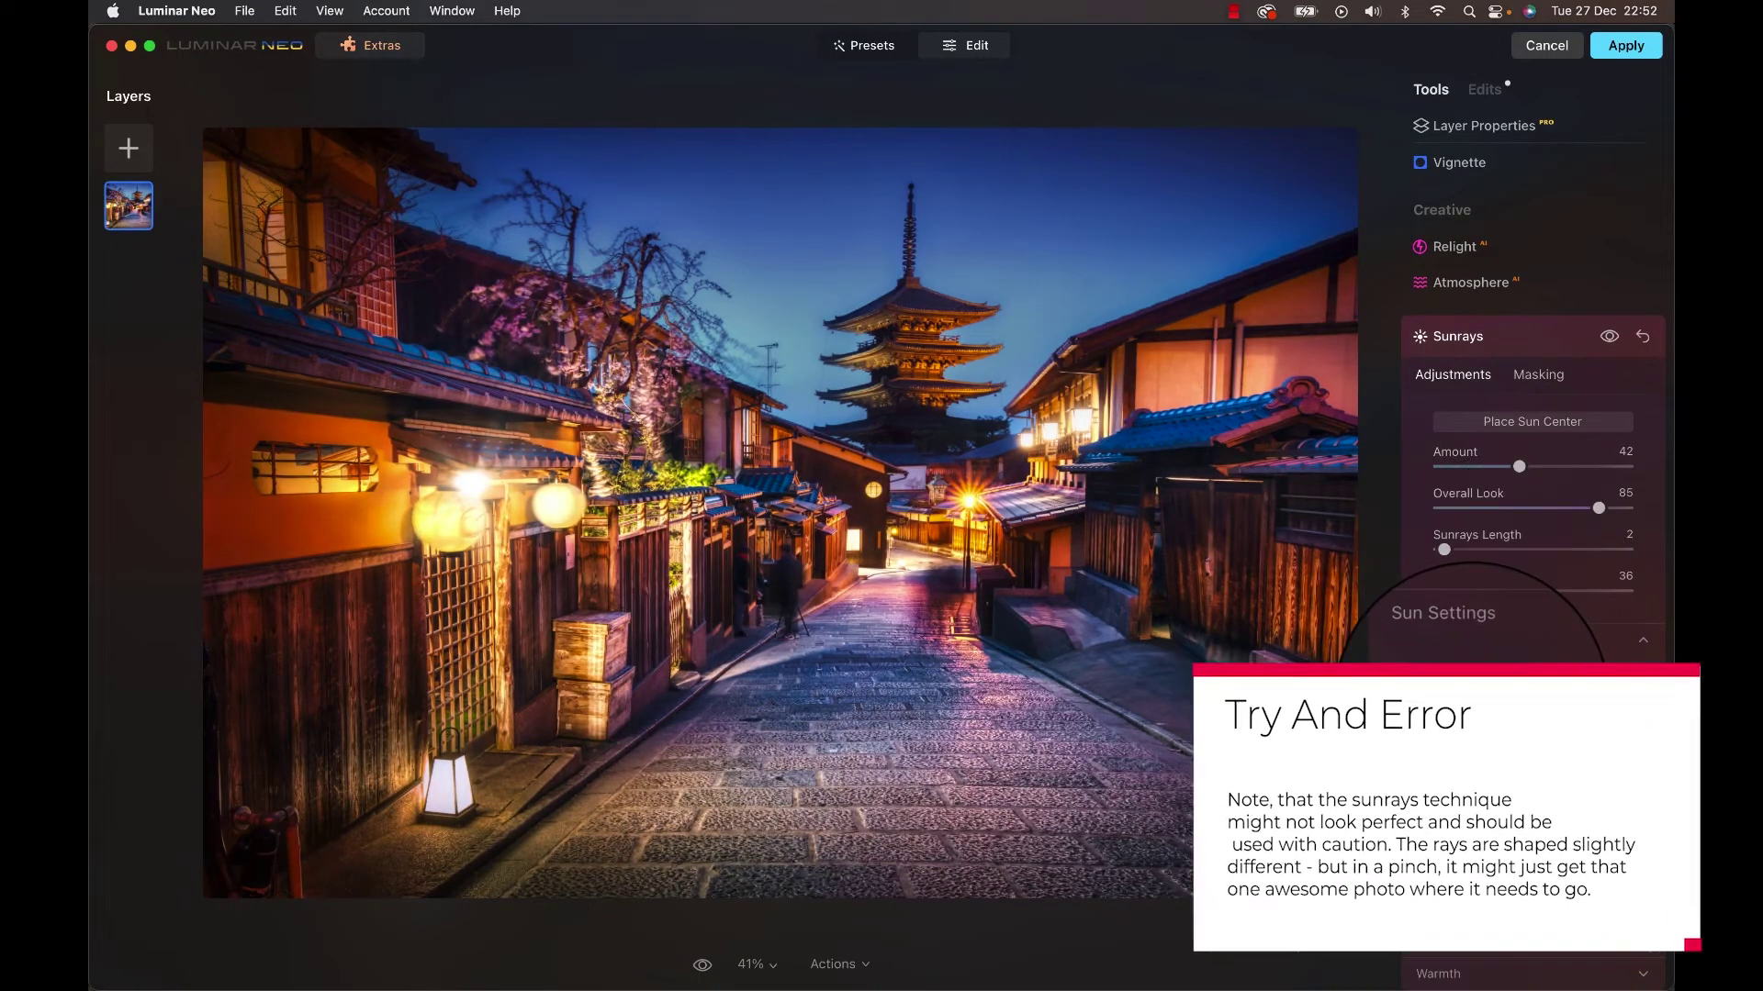
pyautogui.click(1609, 336)
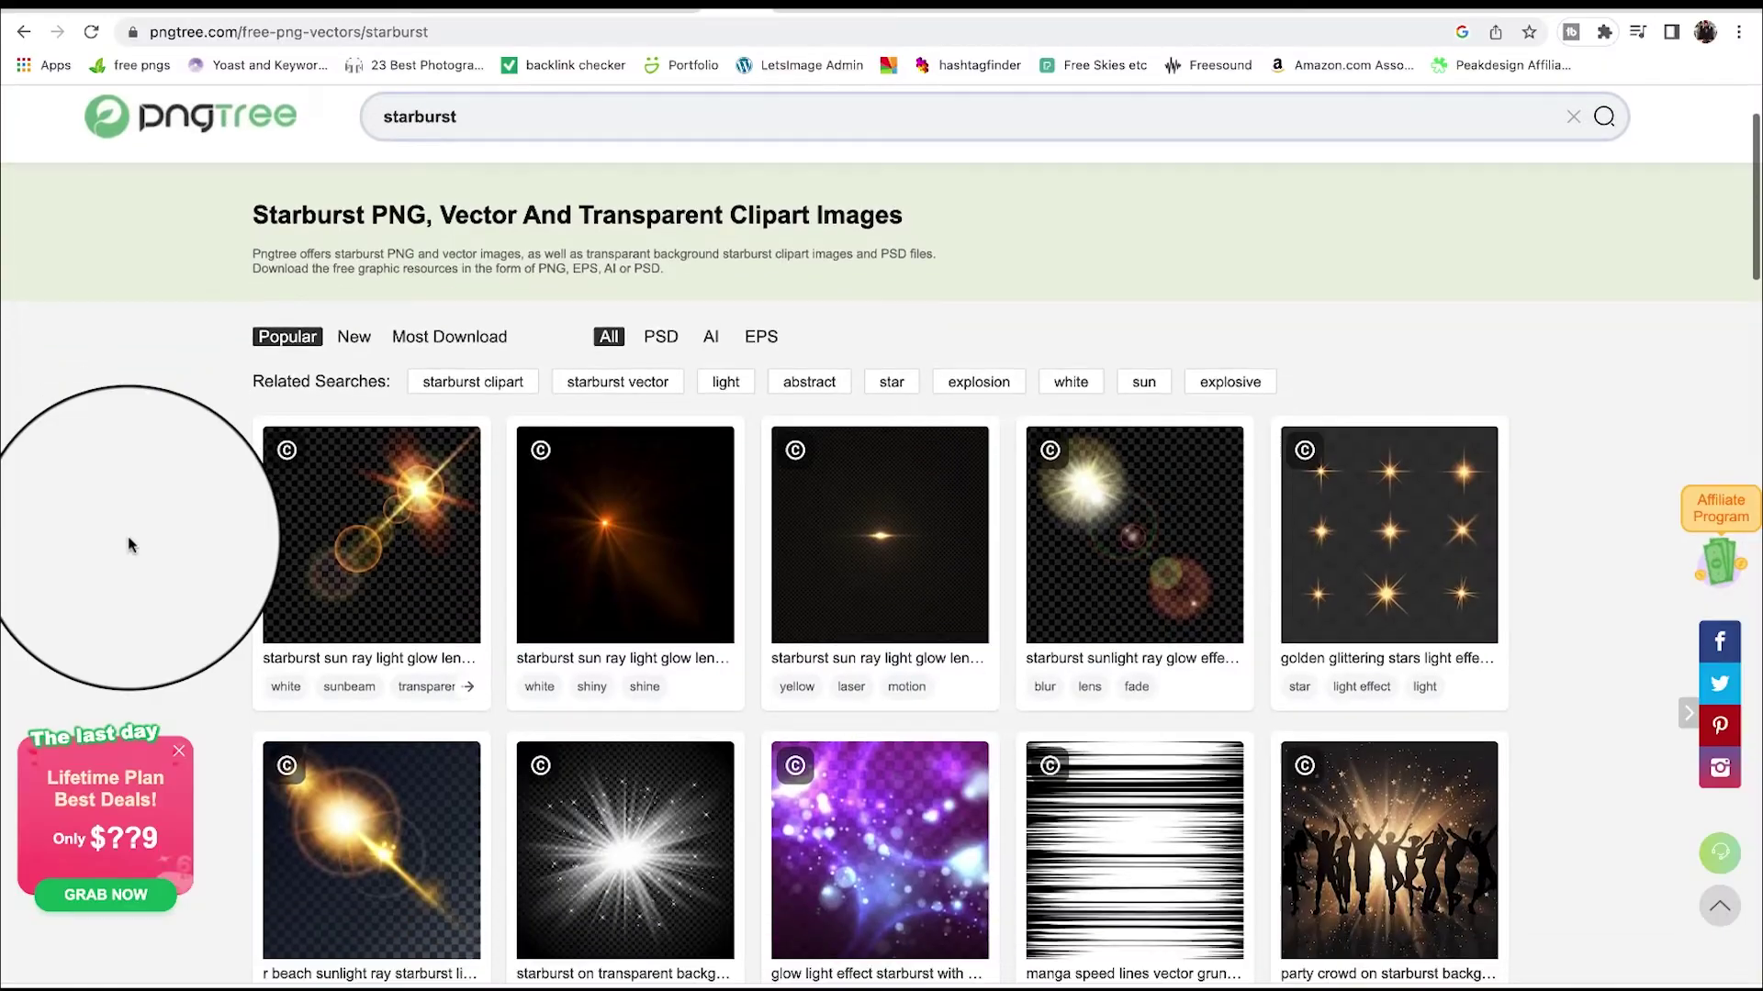
# Scroll through the pngtree starburst results looking for a transparent PNG
pyautogui.scroll(-1, 138, 597)
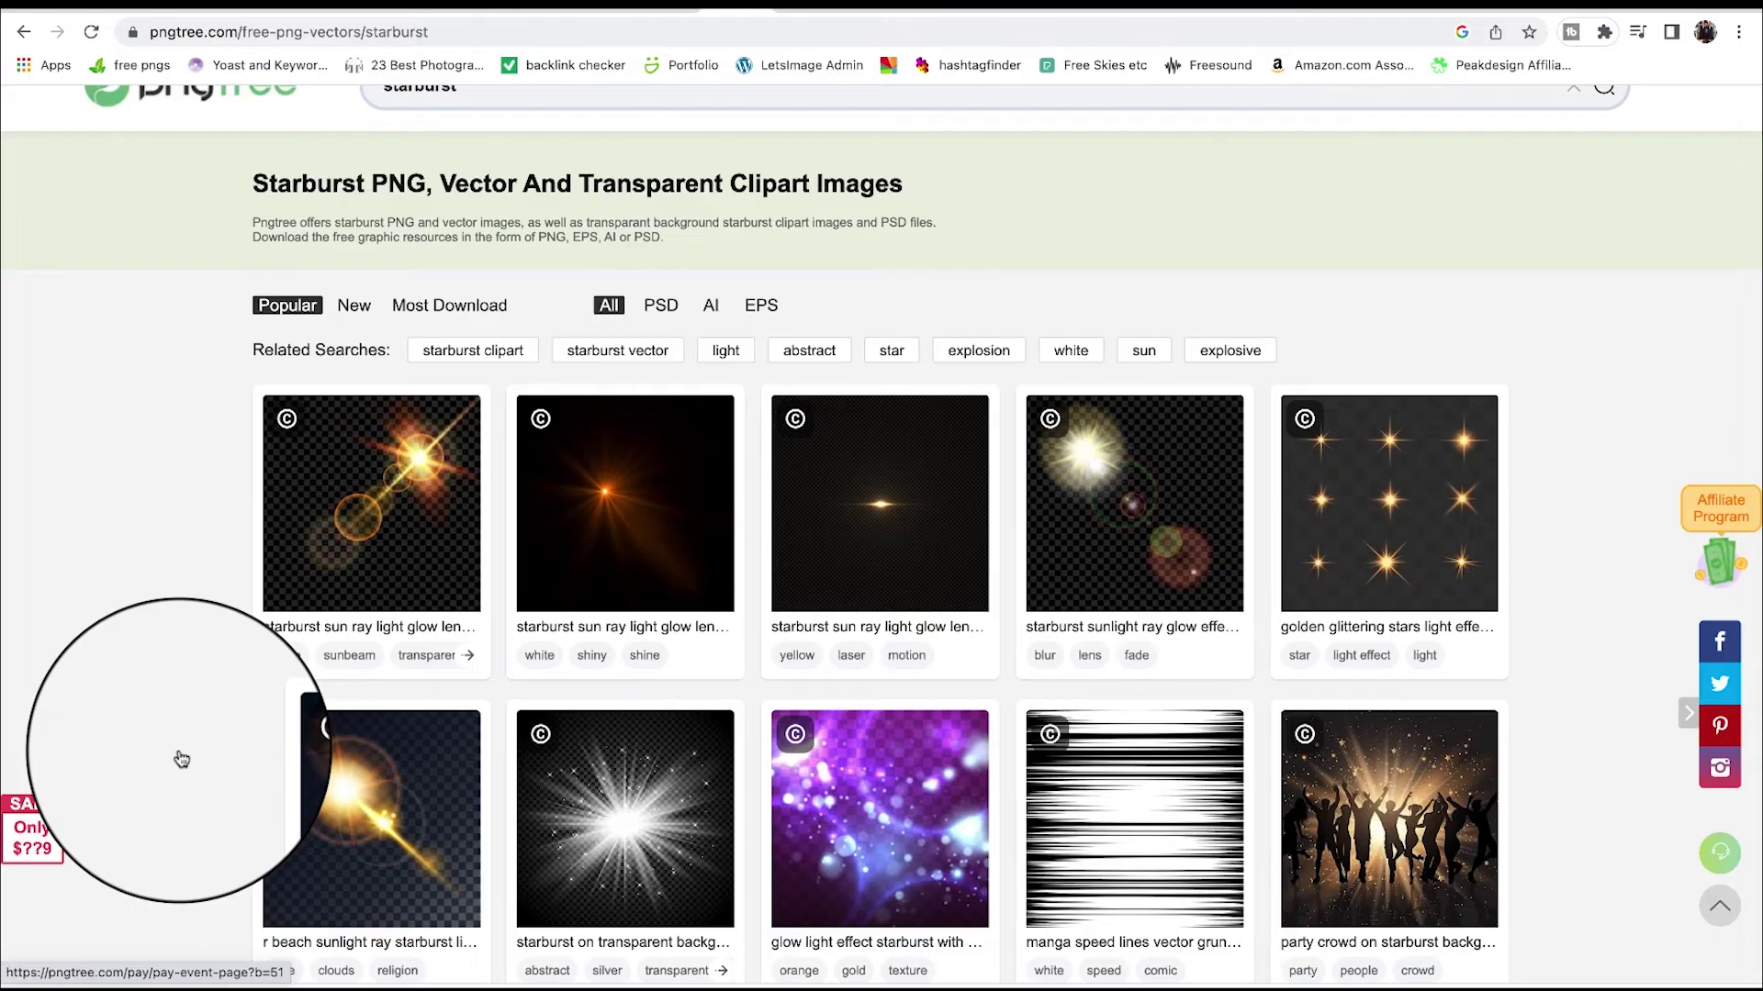
pyautogui.scroll(-1, 182, 758)
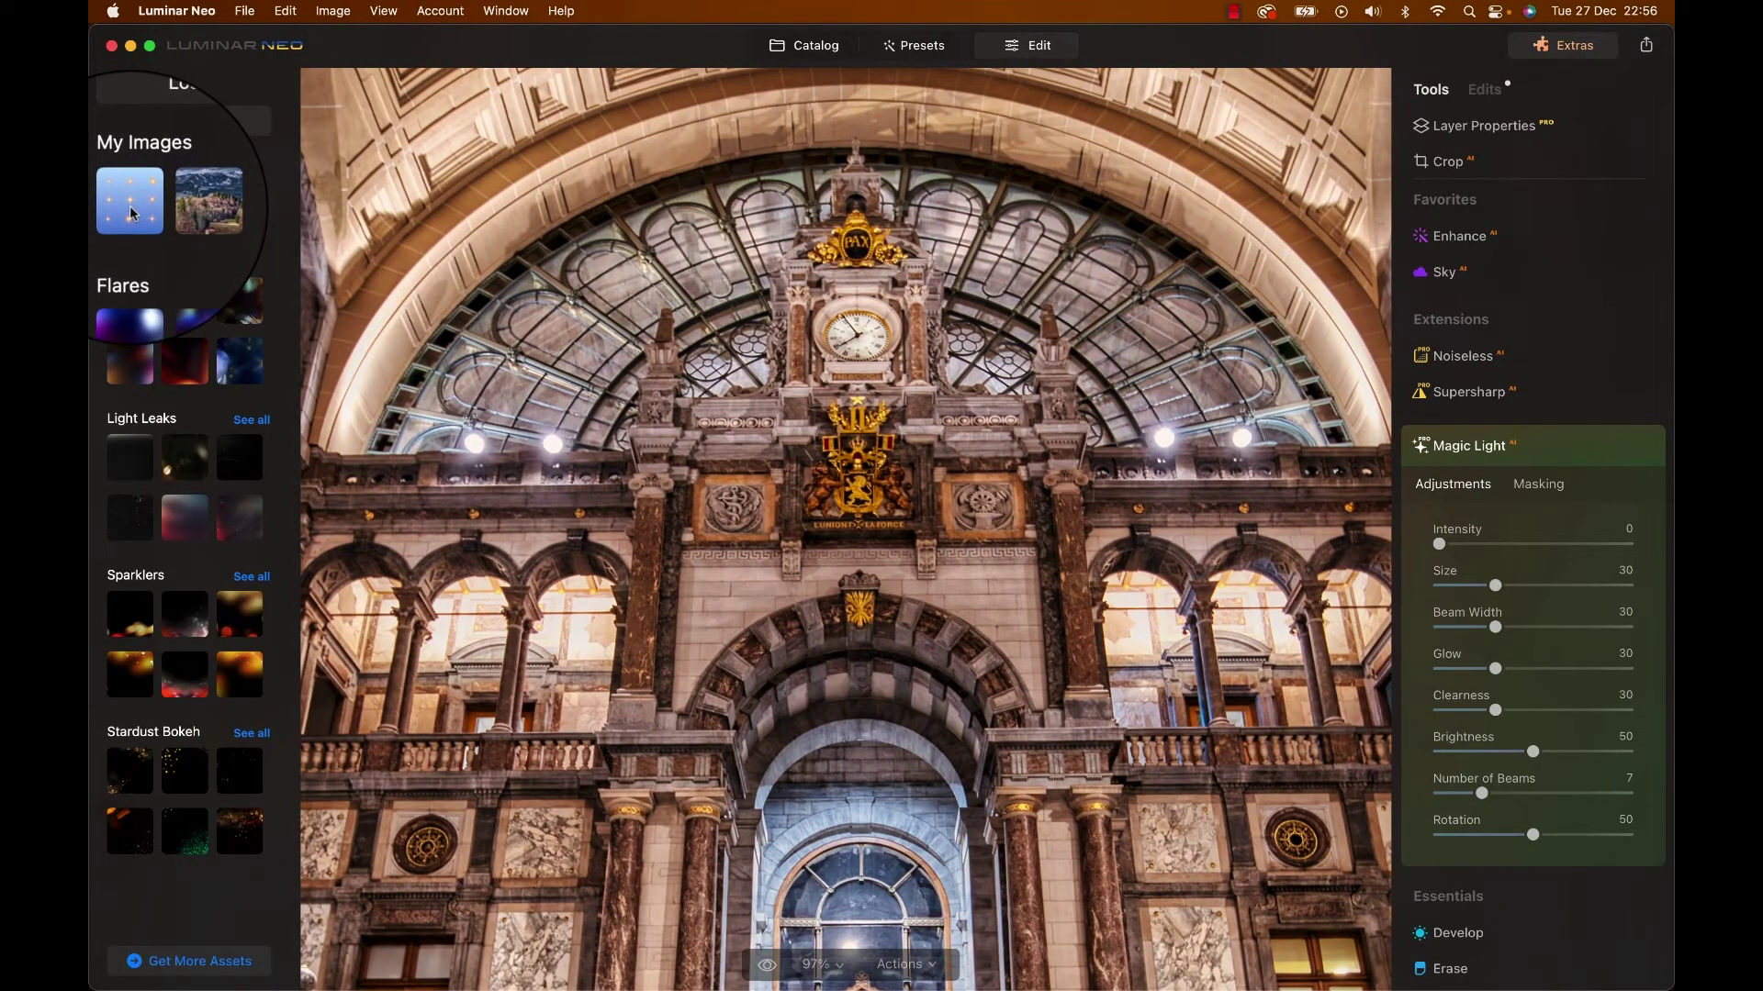
# Add the starburst image as a layer, brush it in over the central arch, and fine-tune its Exposure
pyautogui.click(132, 214)
pyautogui.click(1528, 176)
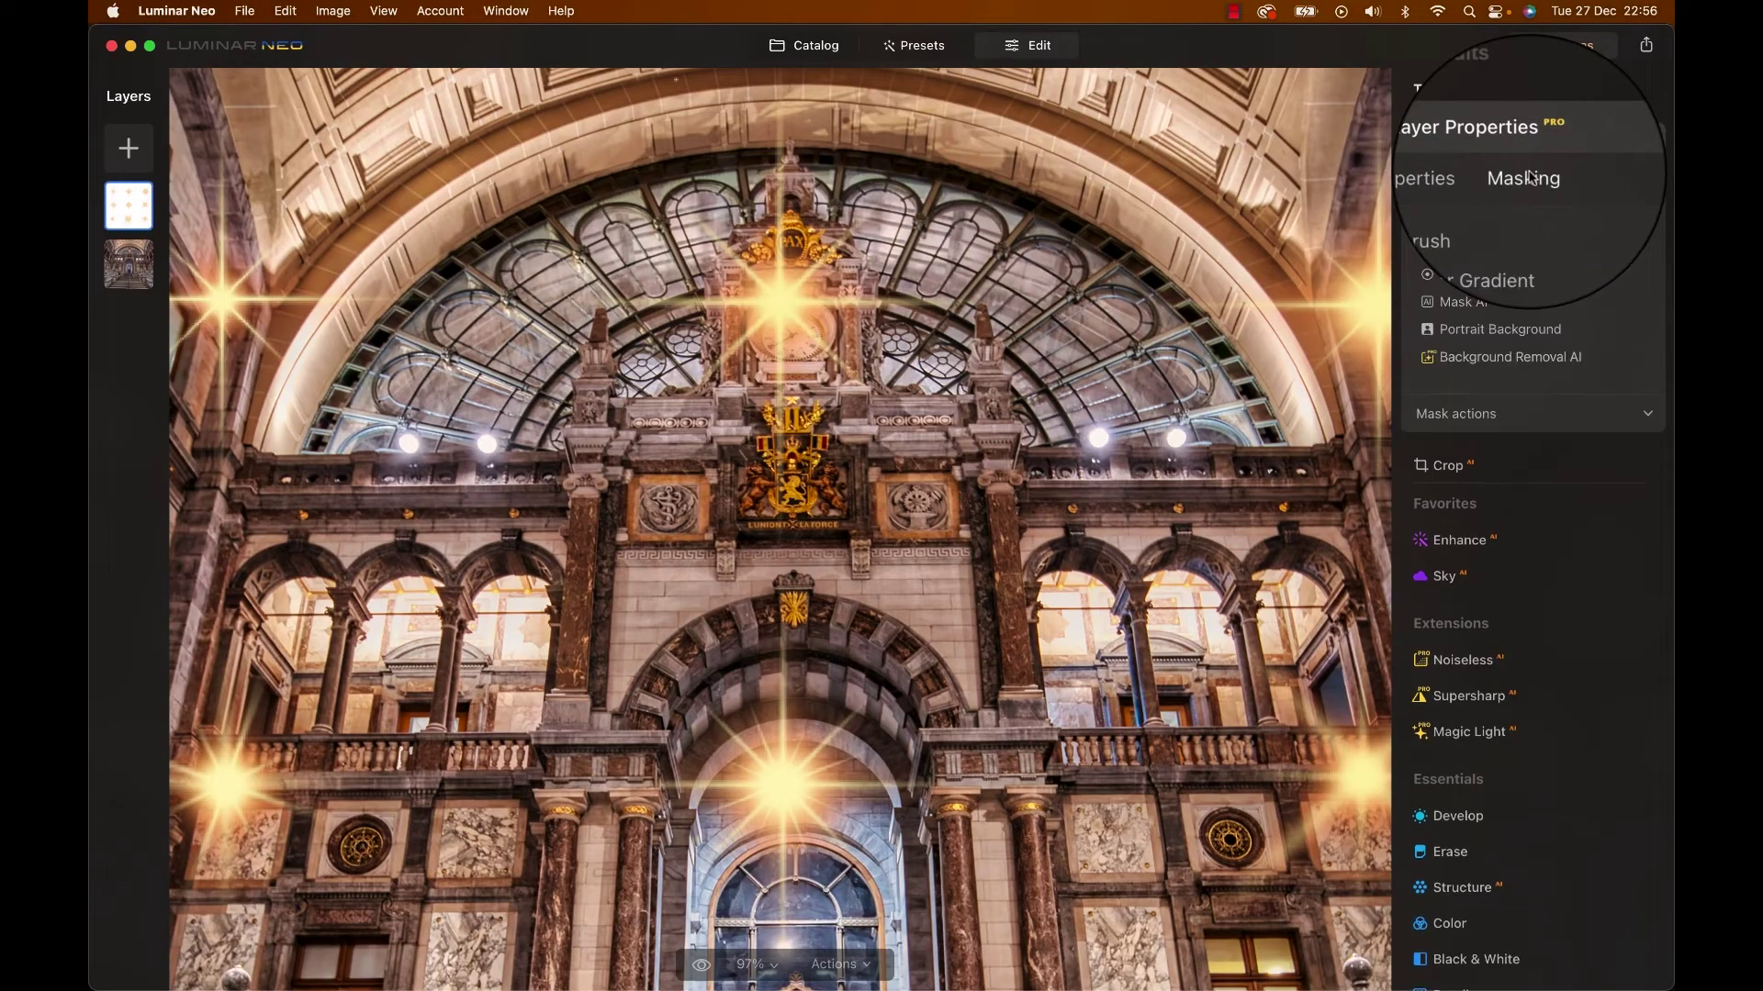
pyautogui.click(1453, 217)
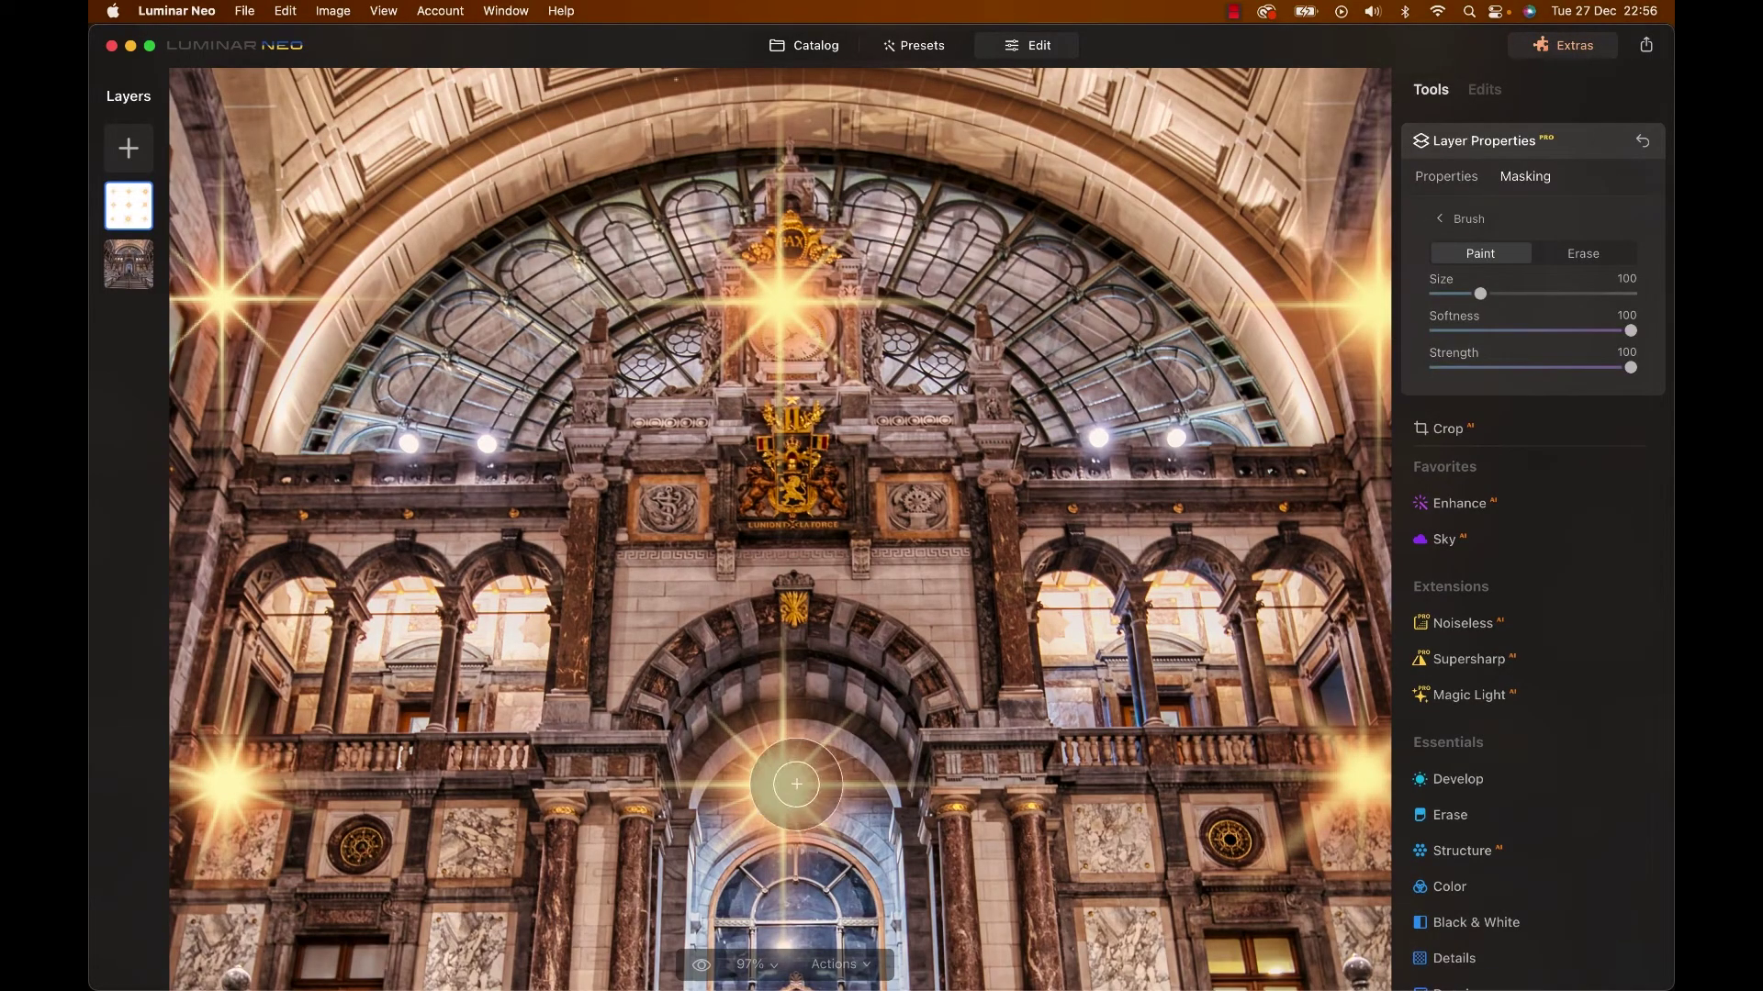
pyautogui.moveTo(796, 656)
pyautogui.mouseDown()
pyautogui.moveTo(767, 798)
pyautogui.moveTo(613, 799)
pyautogui.moveTo(974, 778)
pyautogui.moveTo(771, 820)
pyautogui.moveTo(794, 940)
pyautogui.moveTo(908, 880)
pyautogui.moveTo(661, 889)
pyautogui.moveTo(851, 773)
pyautogui.moveTo(704, 709)
pyautogui.moveTo(650, 897)
pyautogui.moveTo(870, 783)
pyautogui.moveTo(803, 708)
pyautogui.moveTo(658, 834)
pyautogui.moveTo(821, 873)
pyautogui.moveTo(769, 900)
pyautogui.mouseUp()
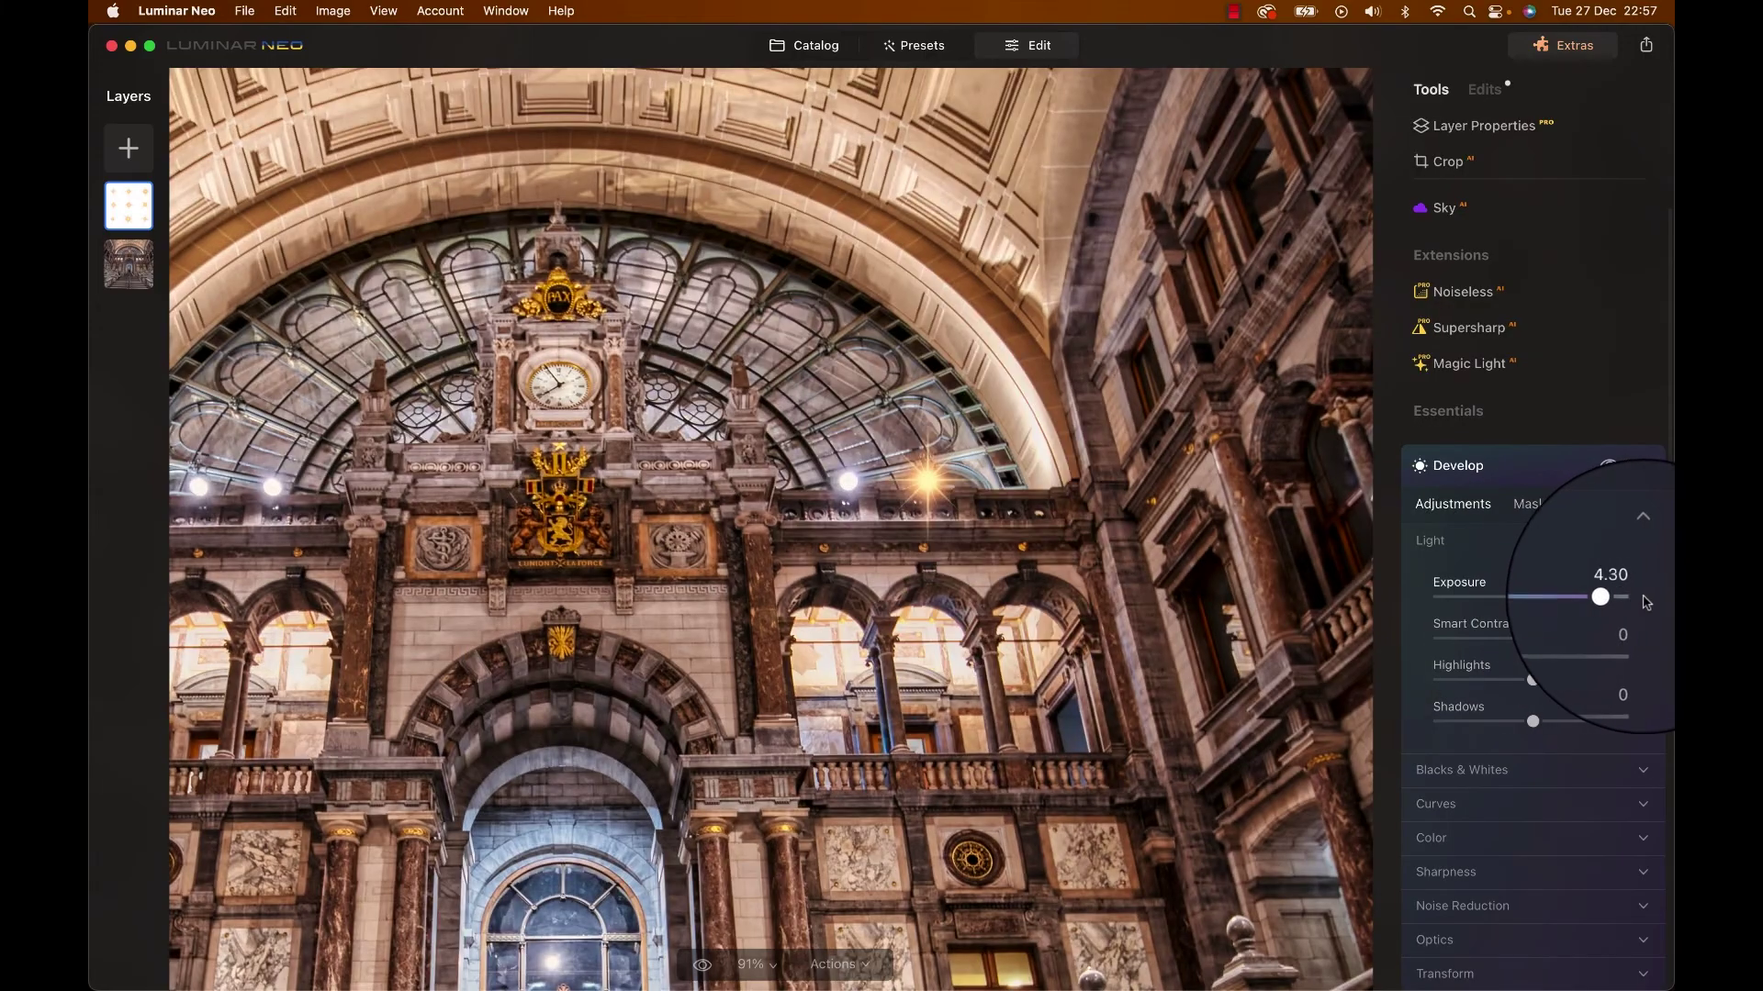
pyautogui.moveTo(1646, 602); pyautogui.dragTo(1609, 605)
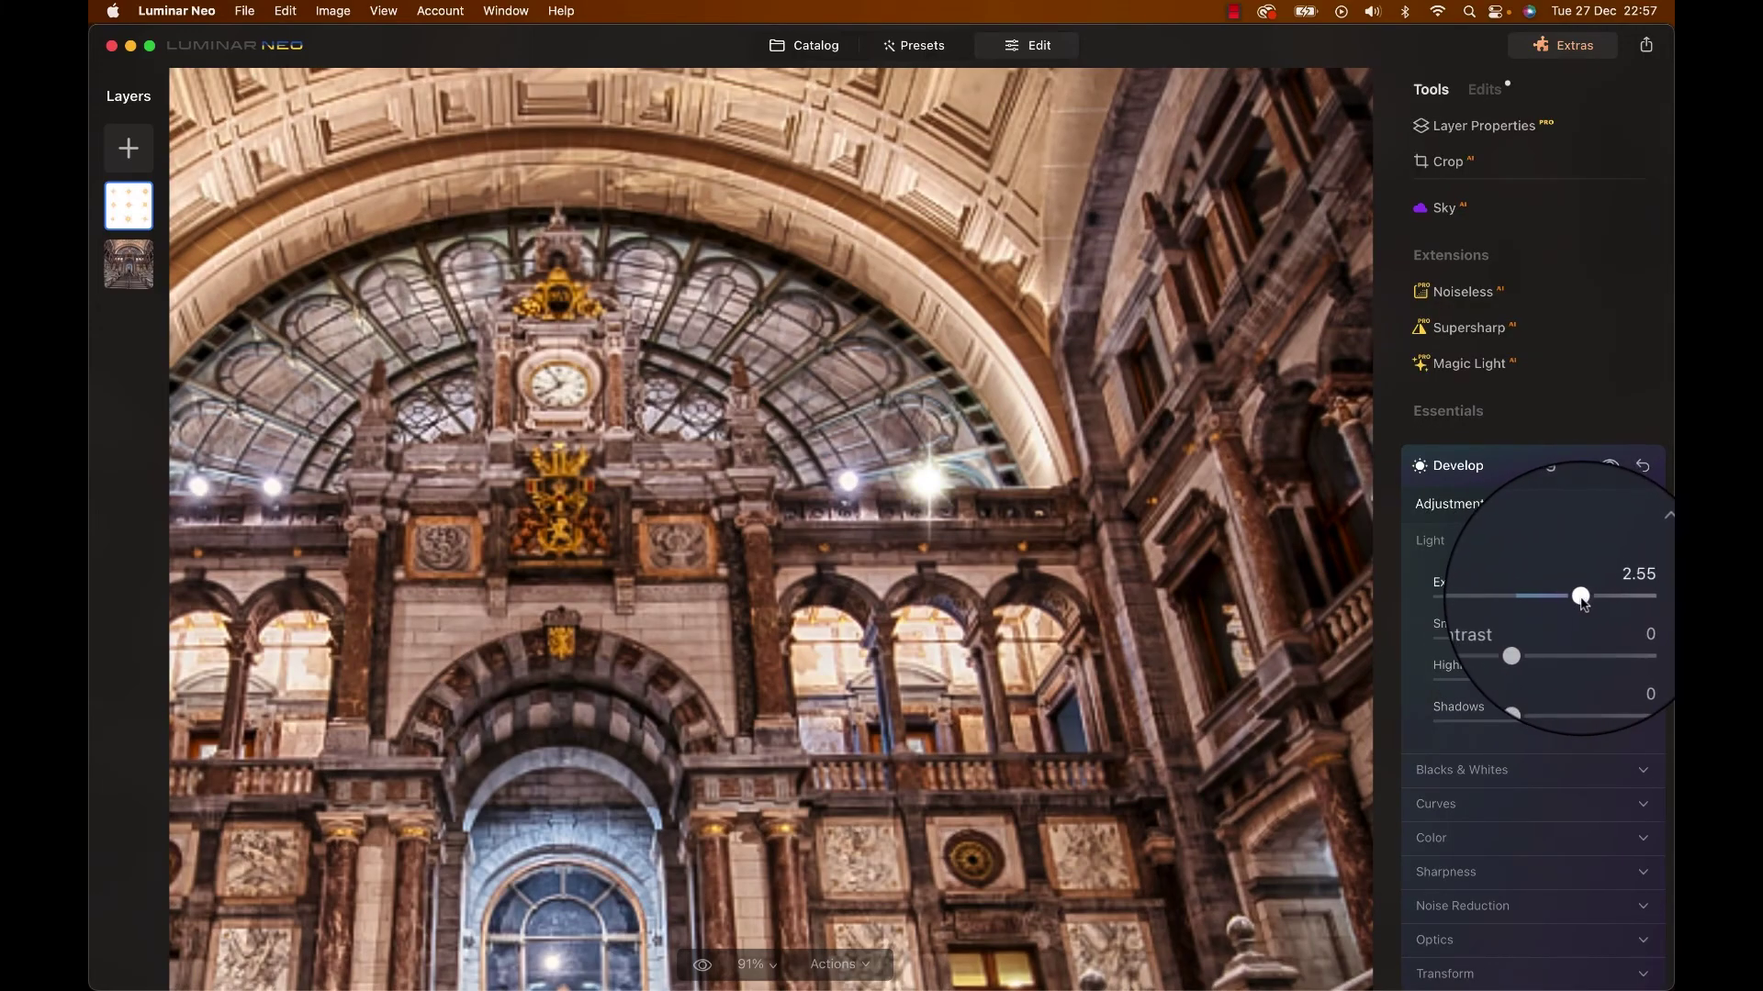
pyautogui.moveTo(1581, 599); pyautogui.dragTo(1589, 596)
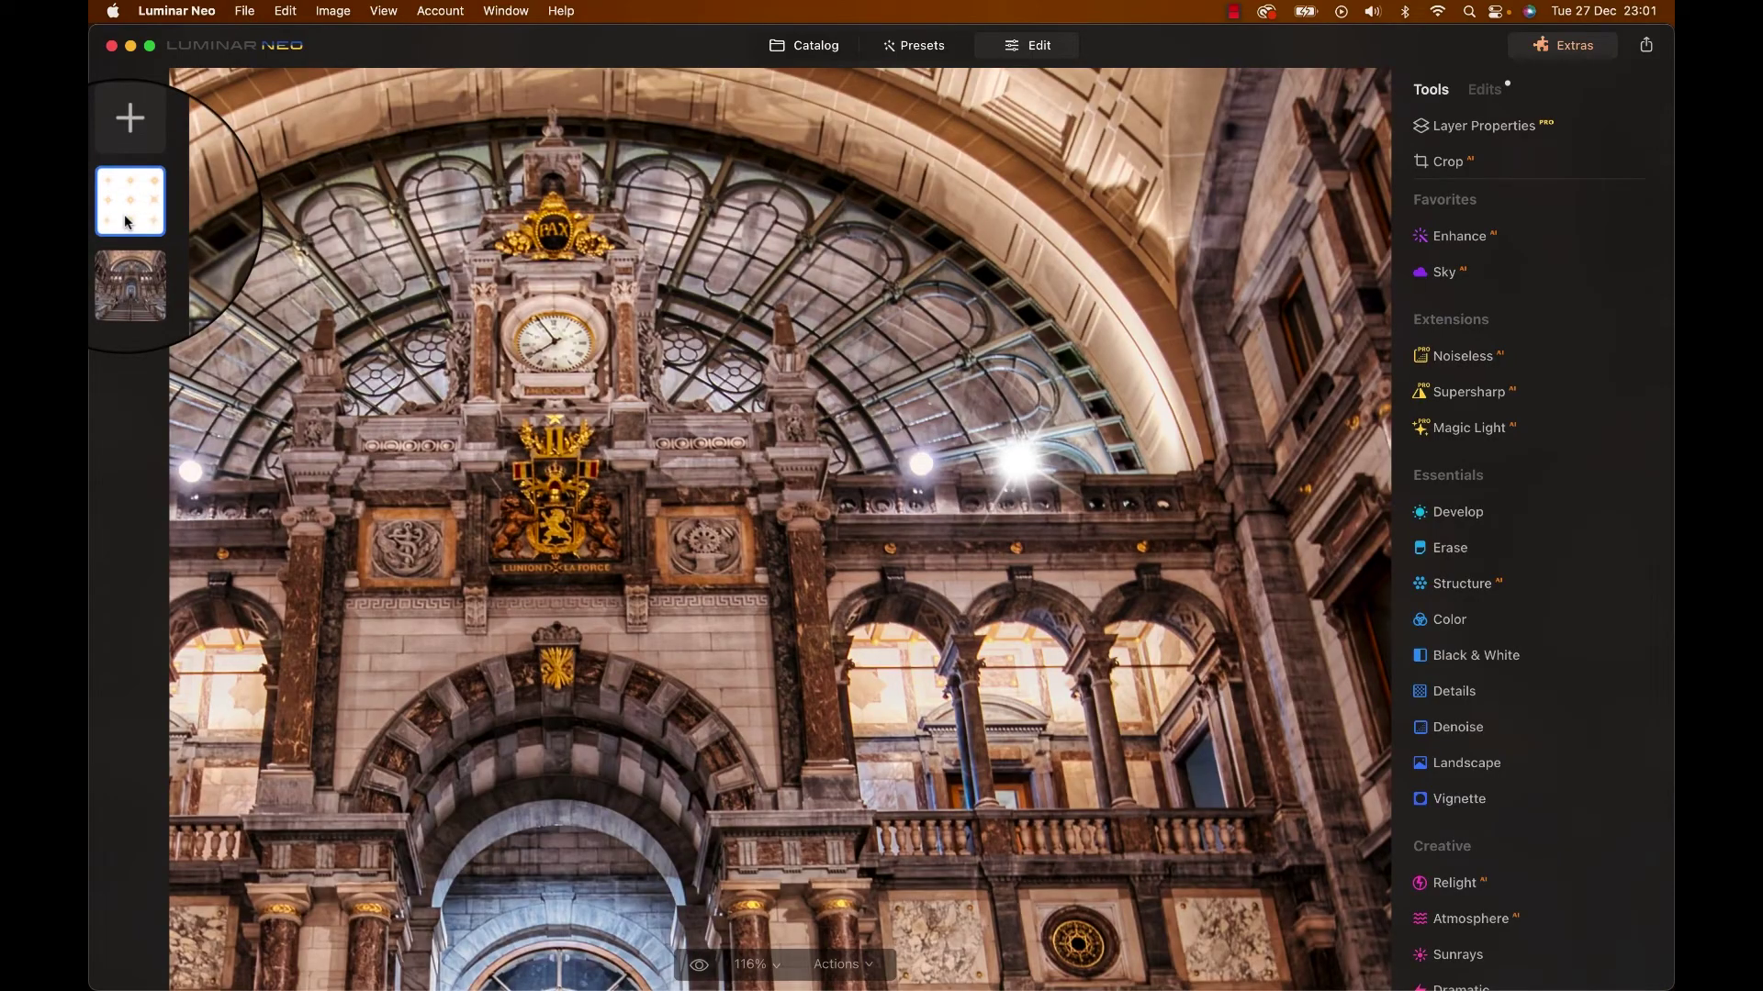
# Hide the sparkle overlay layer from its layer menu, then bring that menu up again
pyautogui.rightClick(127, 222)
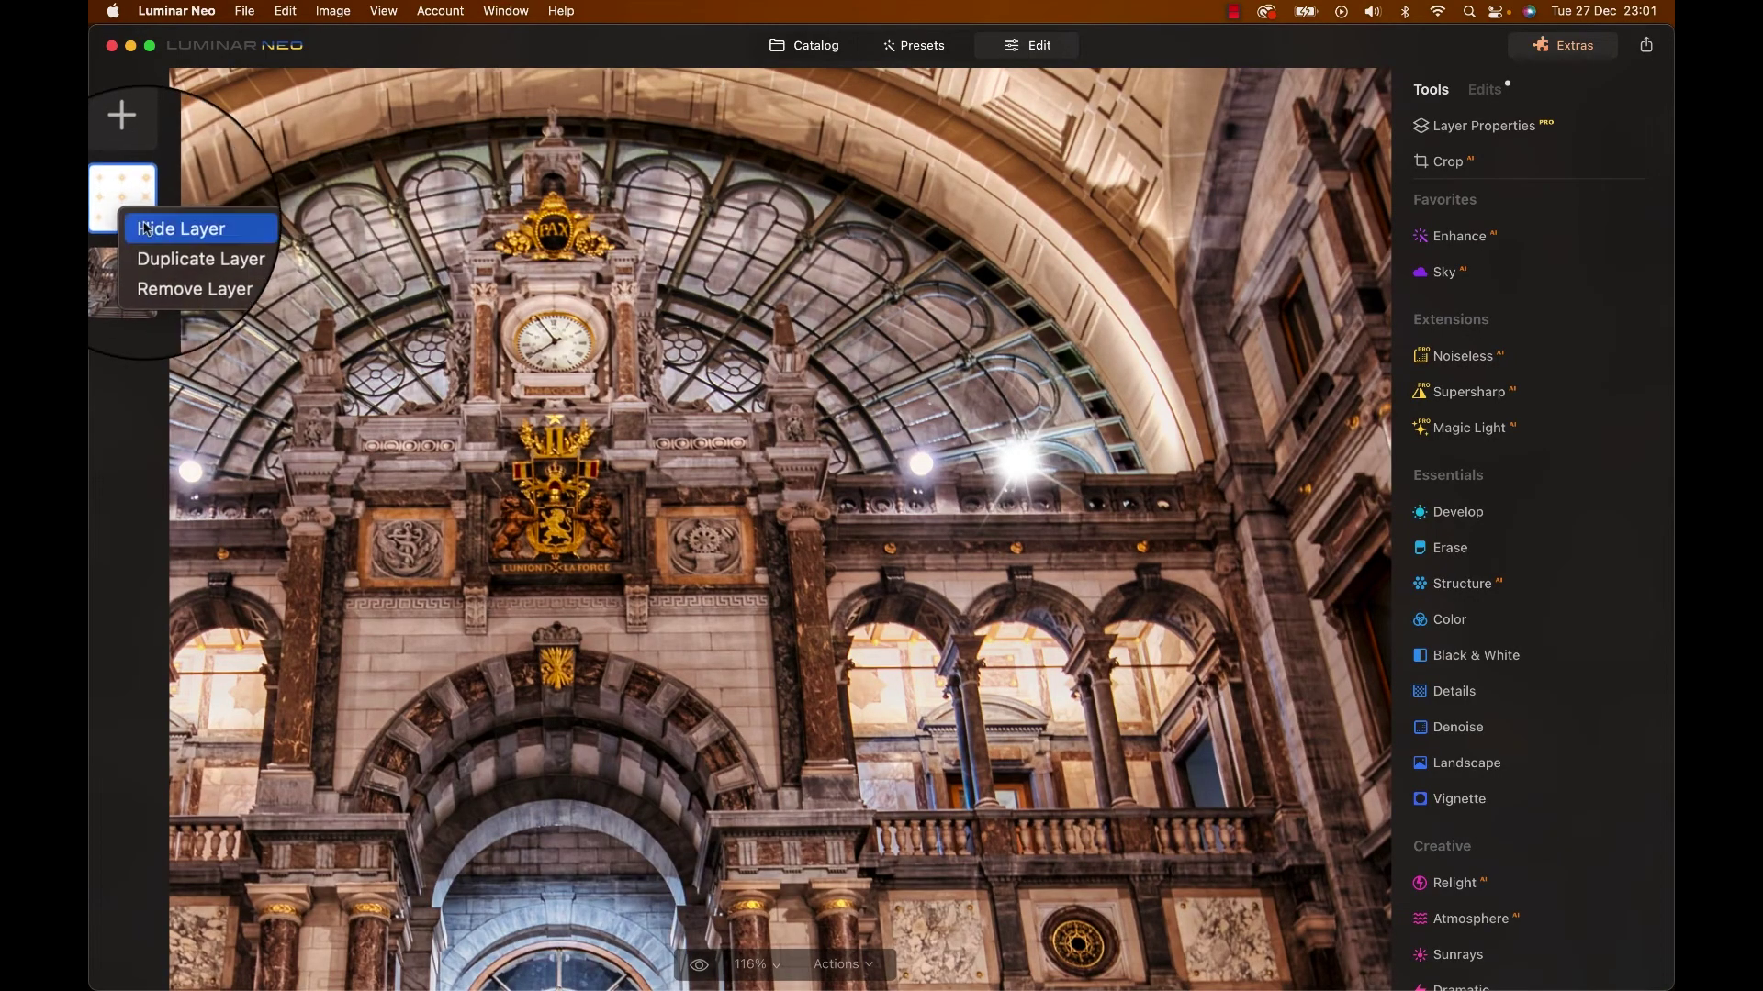
pyautogui.click(175, 230)
pyautogui.rightClick(130, 217)
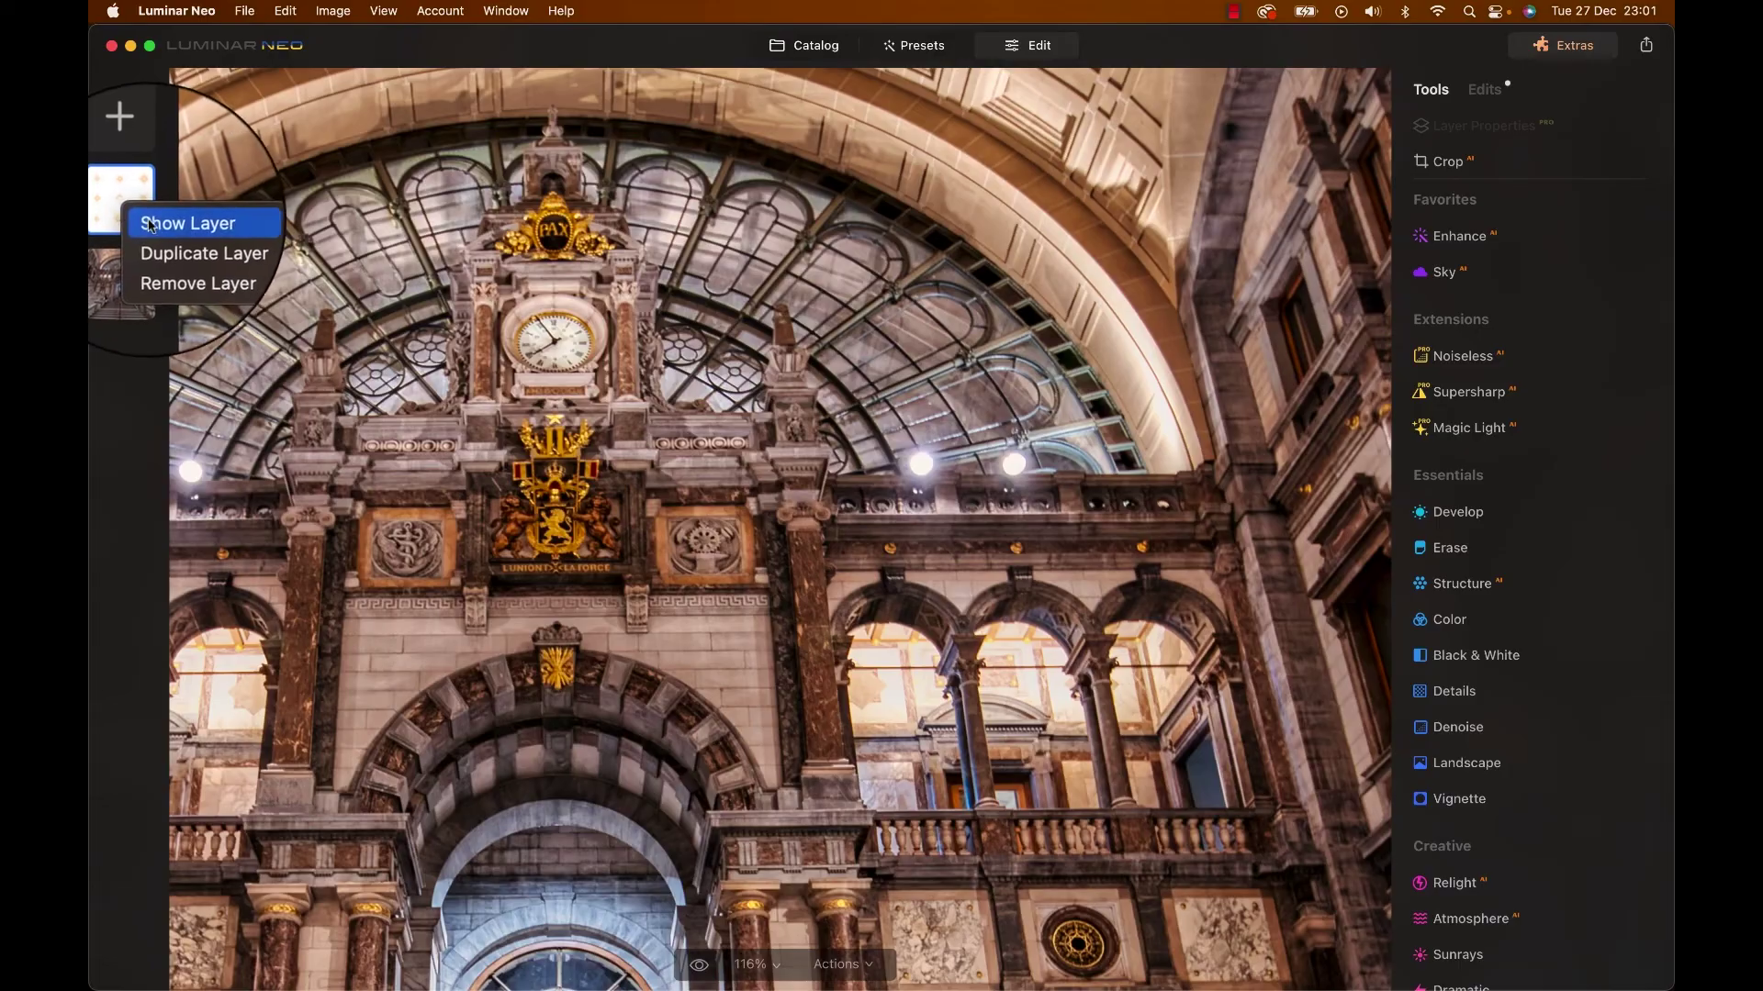